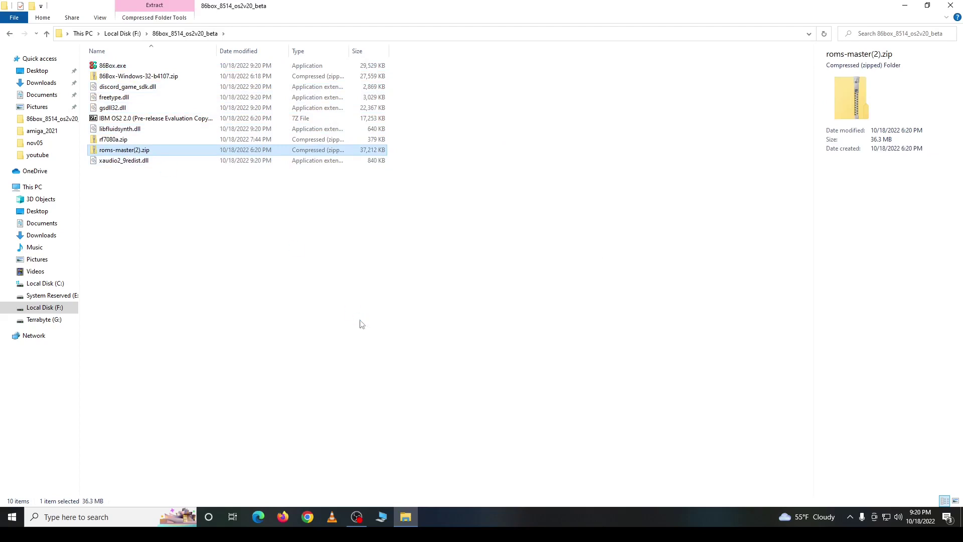
- Extract the roms-master folder from roms-master(2).zip into the 86box_8514_os2v20_beta folder
{"action": "key", "text": "Return"}
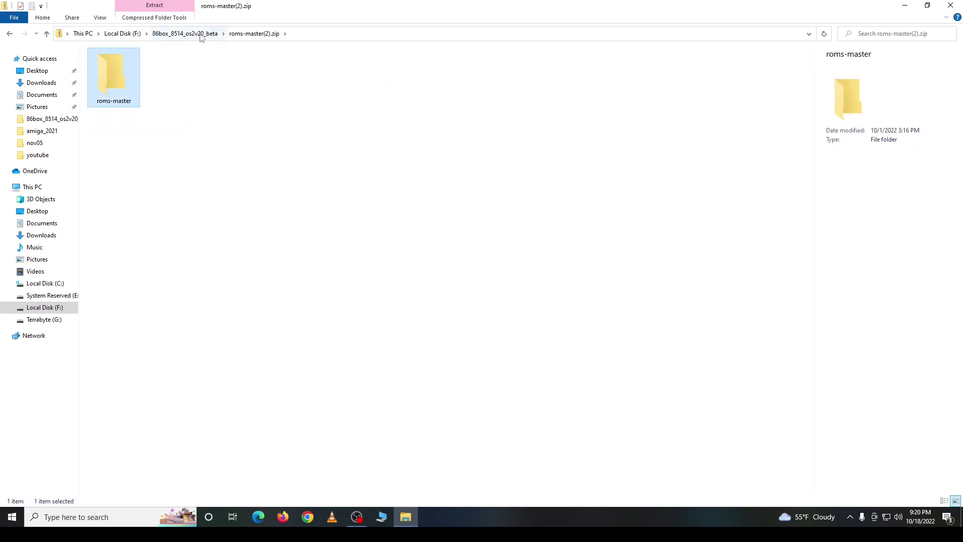
{"action": "left_click", "coordinate": [211, 33]}
{"action": "right_click", "coordinate": [364, 172]}
{"action": "left_click", "coordinate": [402, 240]}
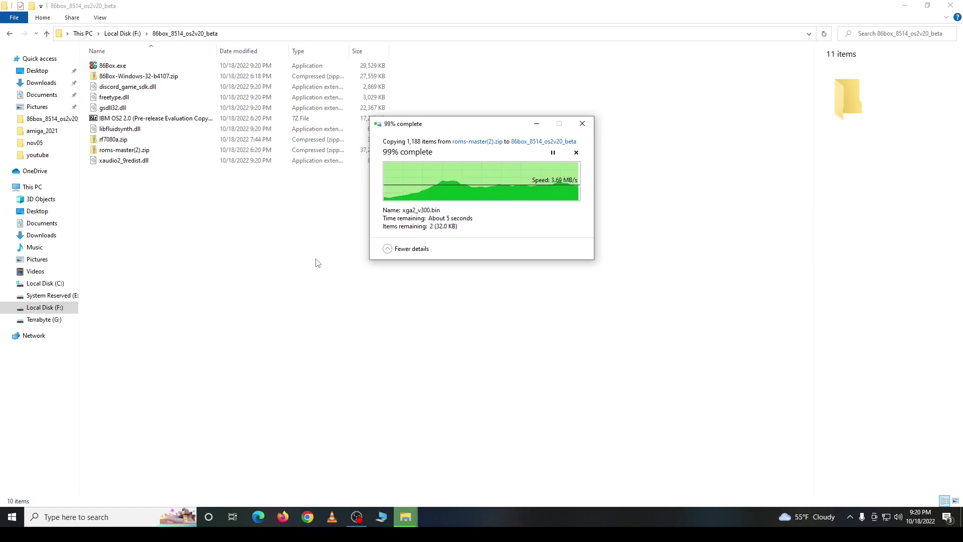
- Create a new folder named zips in the 86box_8514_os2v20_beta folder
{"action": "right_click", "coordinate": [264, 266]}
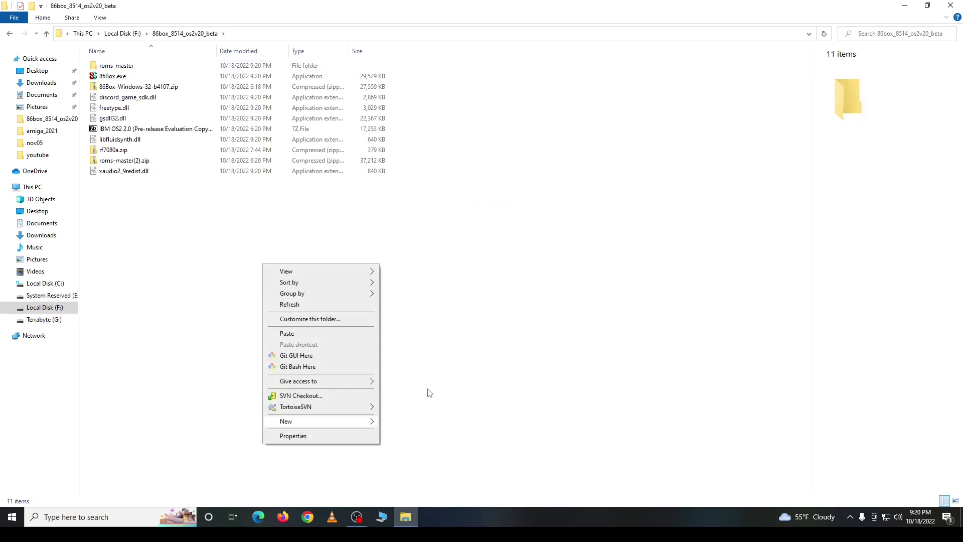
{"action": "mouse_move", "coordinate": [365, 423]}
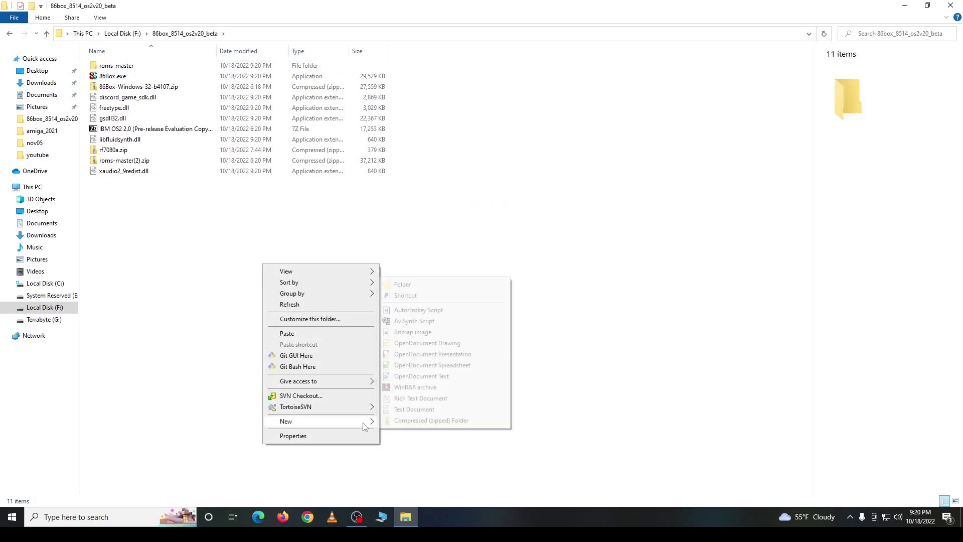
{"action": "left_click", "coordinate": [410, 283]}
{"action": "type", "text": "zips"}
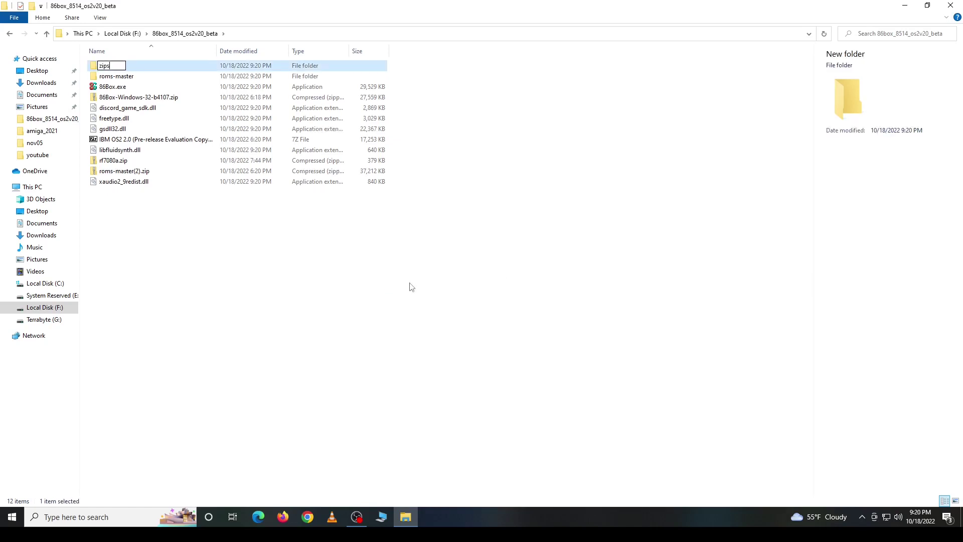
{"action": "key", "text": "Return"}
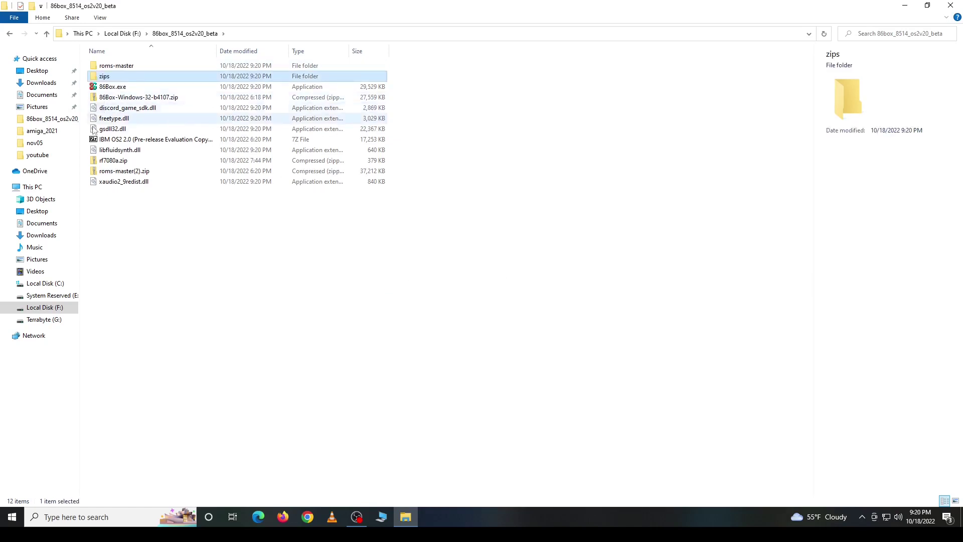
- Move roms-master(2).zip and 86Box-Windows-32-b4107.zip into the zips folder
{"action": "left_click", "coordinate": [111, 172]}
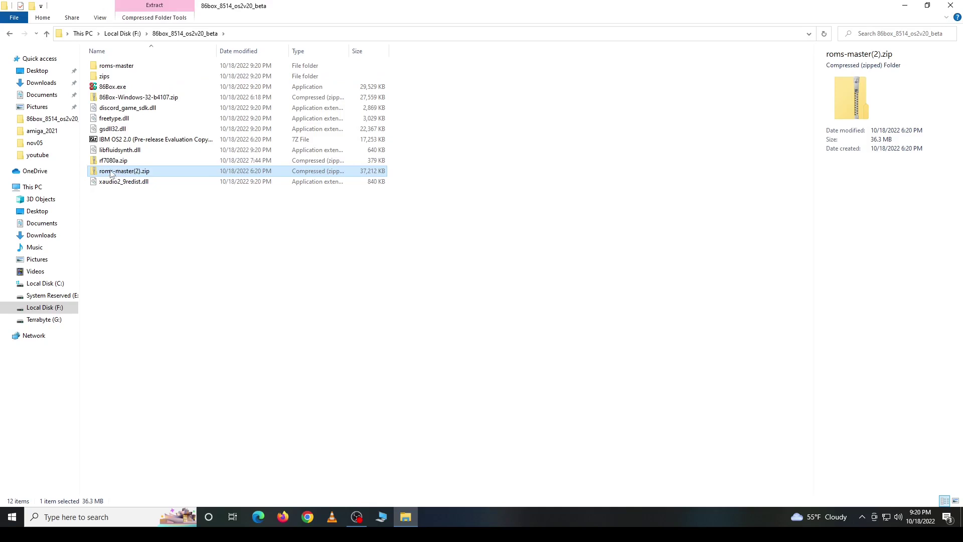
{"action": "left_click", "coordinate": [117, 99], "text": "ctrl"}
{"action": "left_click_drag", "start_coordinate": [117, 99], "coordinate": [108, 77]}
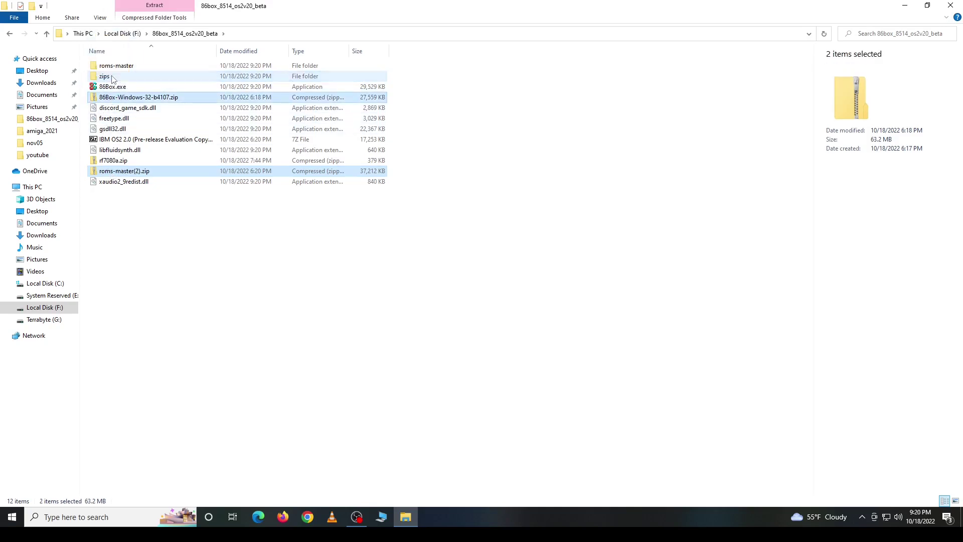
- Rename the roms-master folder to roms
{"action": "right_click", "coordinate": [115, 67]}
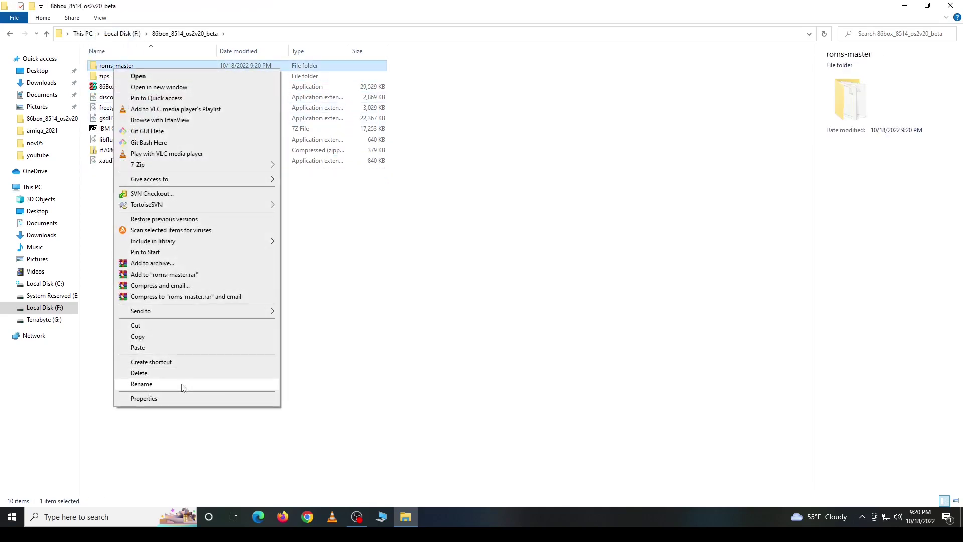
{"action": "left_click", "coordinate": [142, 384]}
{"action": "key", "text": "End"}
{"action": "key", "text": "BackSpace"}
{"action": "key", "text": "BackSpace"}
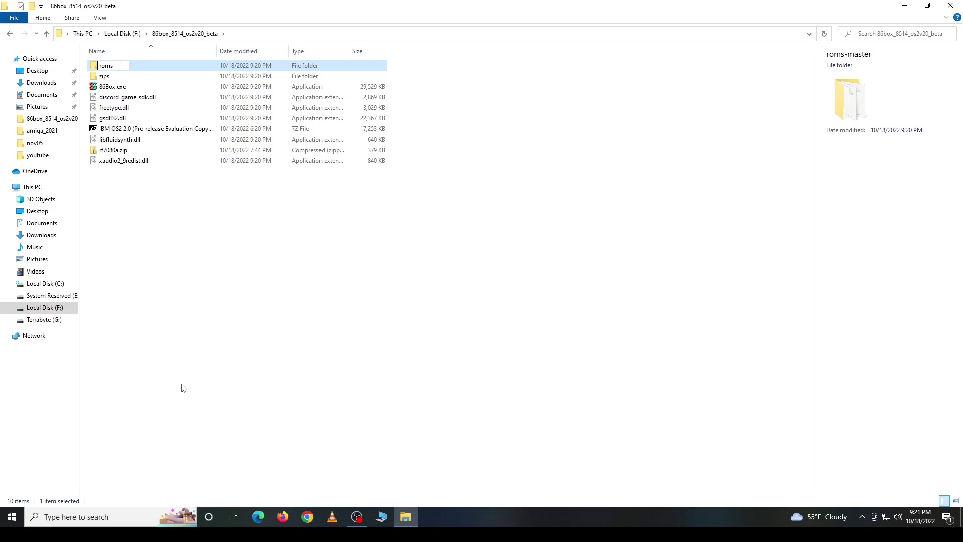
- Copy rf7080a.img out of rf7080a.zip into the 86box_8514_os2v20_beta folder and move the archive into zips
{"action": "double_click", "coordinate": [120, 149]}
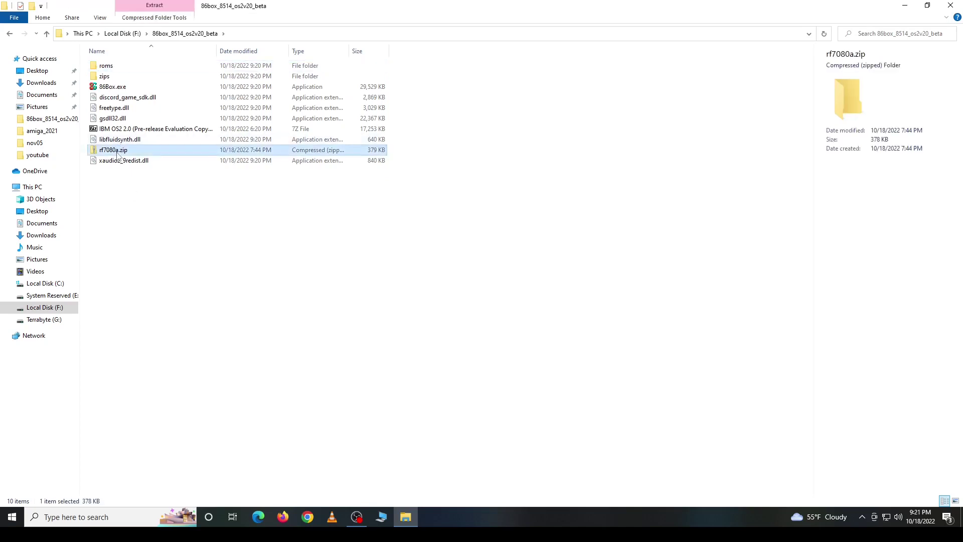
{"action": "right_click", "coordinate": [117, 77]}
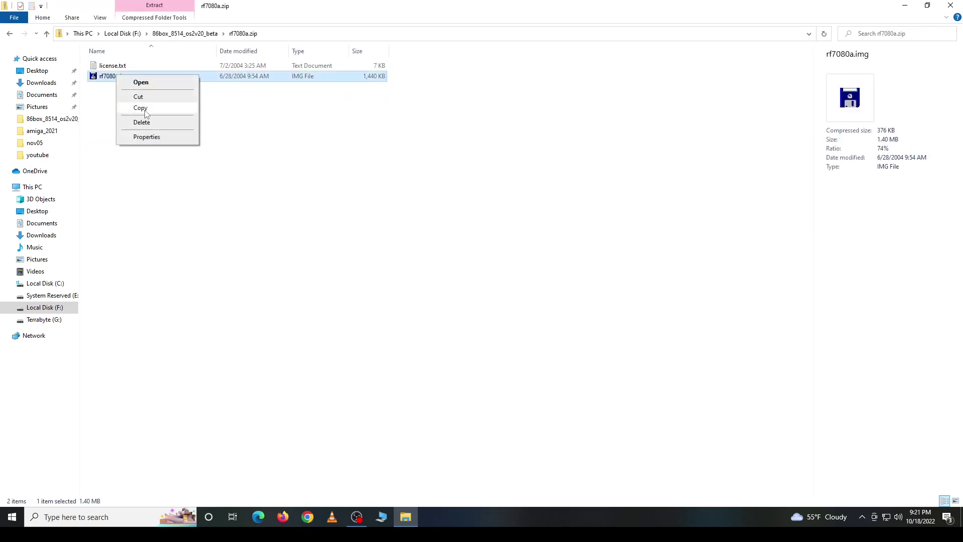
{"action": "left_click", "coordinate": [141, 109]}
{"action": "left_click", "coordinate": [196, 34]}
{"action": "right_click", "coordinate": [199, 178]}
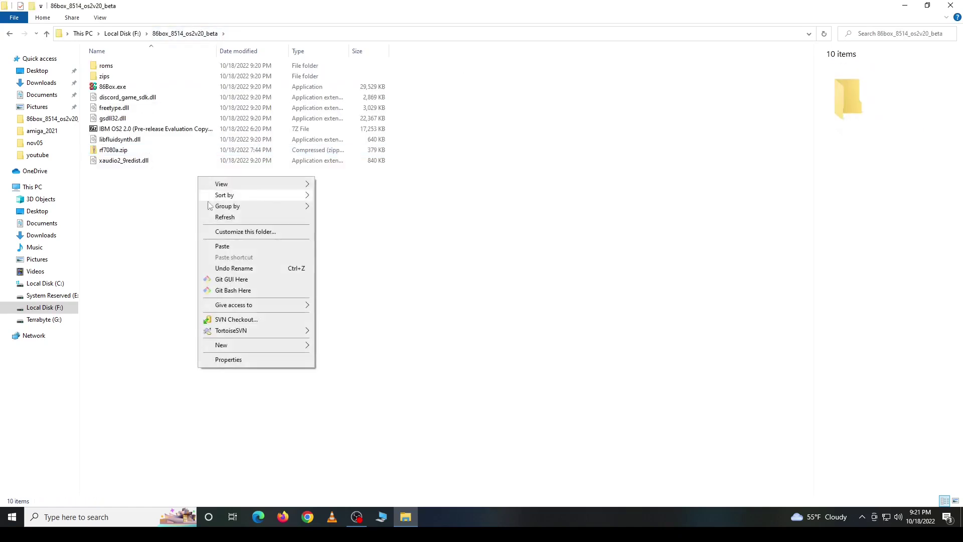
{"action": "left_click", "coordinate": [219, 247]}
{"action": "left_click_drag", "start_coordinate": [120, 159], "coordinate": [116, 81]}
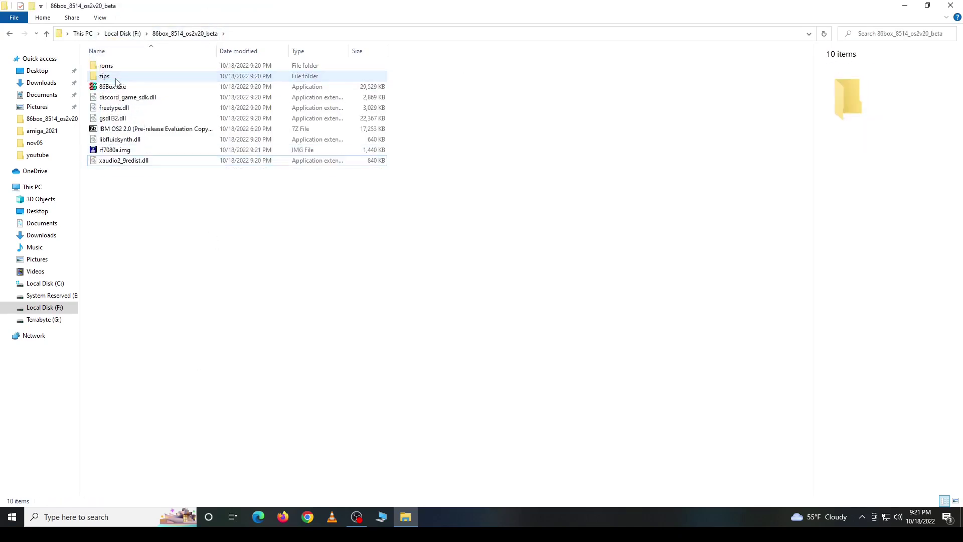
- Extract only the drivers, install and system .img files from the IBM OS2 2.0 7z archive into the 86Box folder, and move the archive into zips
{"action": "double_click", "coordinate": [151, 129]}
{"action": "double_click", "coordinate": [335, 268]}
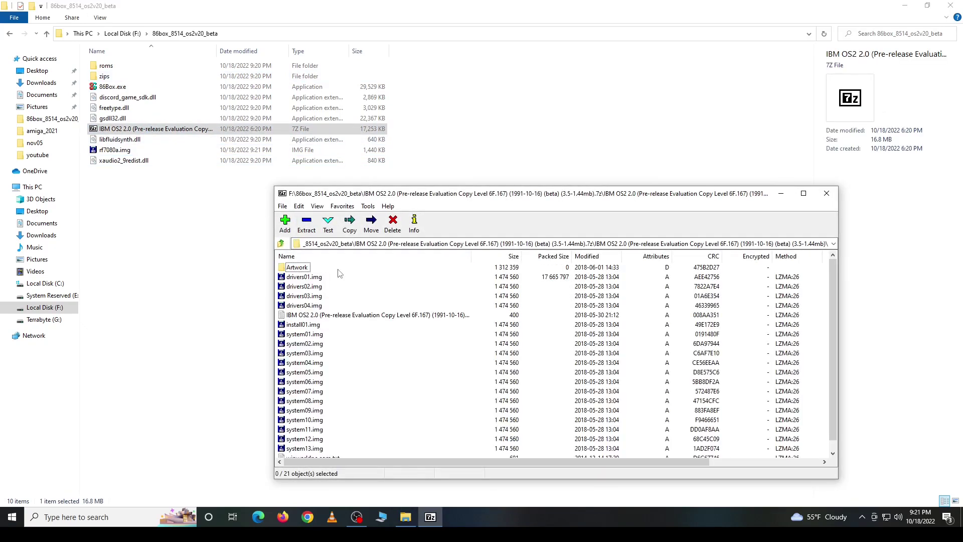
{"action": "key", "text": "ctrl+a"}
{"action": "left_click", "coordinate": [301, 269], "text": "ctrl"}
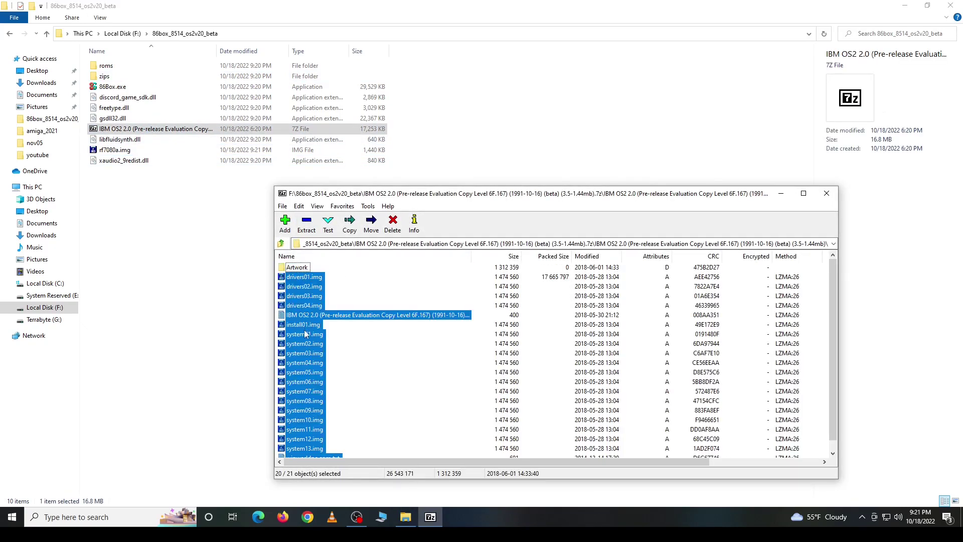
{"action": "left_click", "coordinate": [305, 316], "text": "ctrl"}
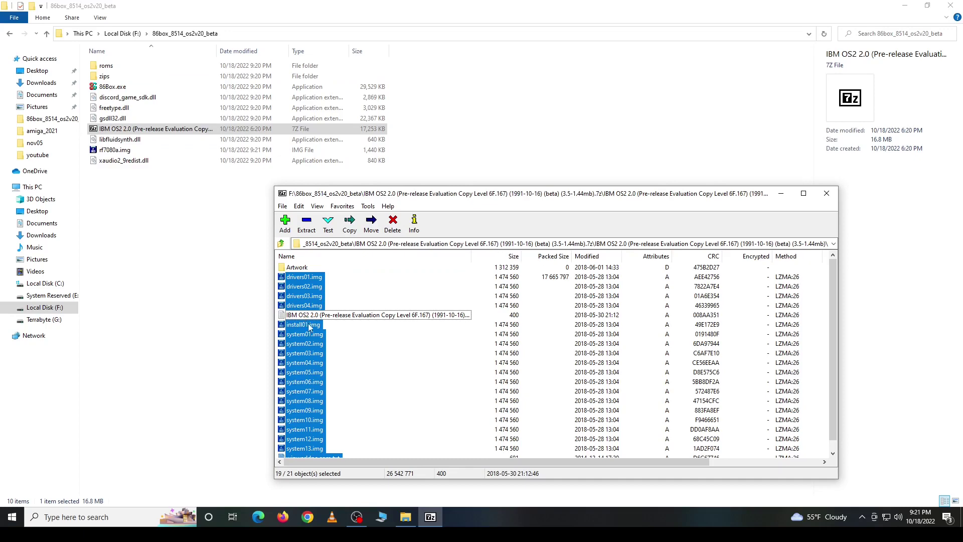
{"action": "left_click", "coordinate": [306, 458], "text": "ctrl"}
{"action": "left_click_drag", "start_coordinate": [311, 438], "coordinate": [158, 345]}
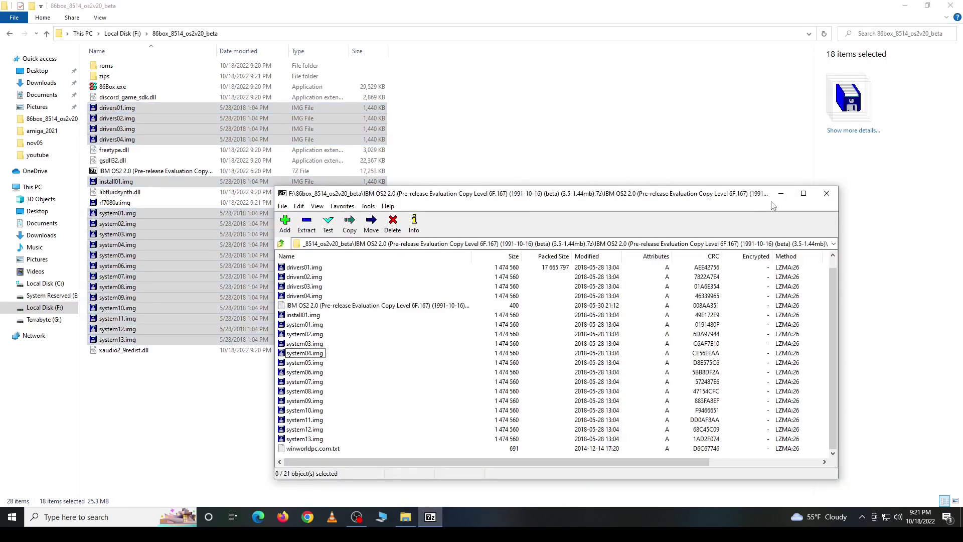
{"action": "left_click", "coordinate": [818, 195]}
{"action": "left_click", "coordinate": [529, 211]}
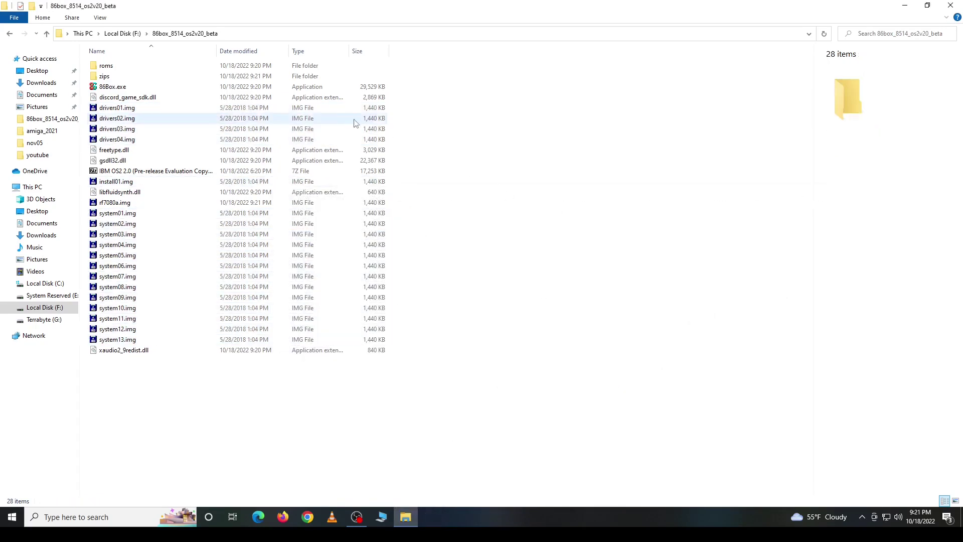
{"action": "left_click_drag", "start_coordinate": [139, 174], "coordinate": [118, 74]}
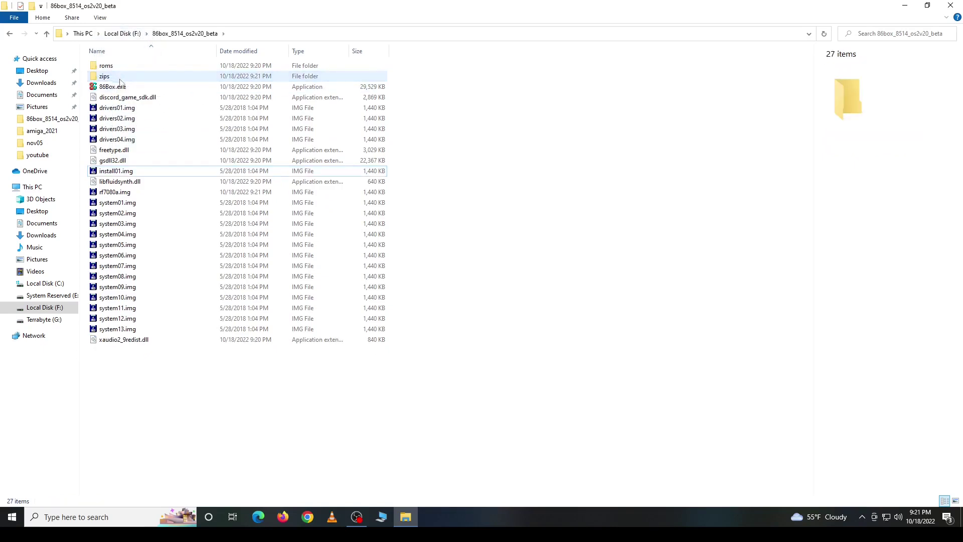
- Launch 86Box.exe, allowing it to run past the SmartScreen block, and move its window higher on the desktop
{"action": "double_click", "coordinate": [123, 88]}
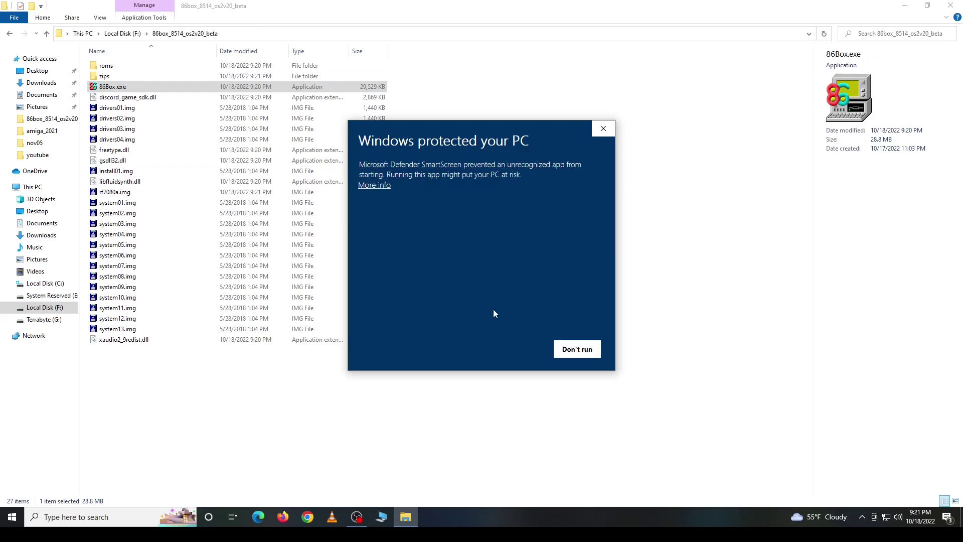
{"action": "left_click", "coordinate": [373, 186]}
{"action": "left_click", "coordinate": [529, 350]}
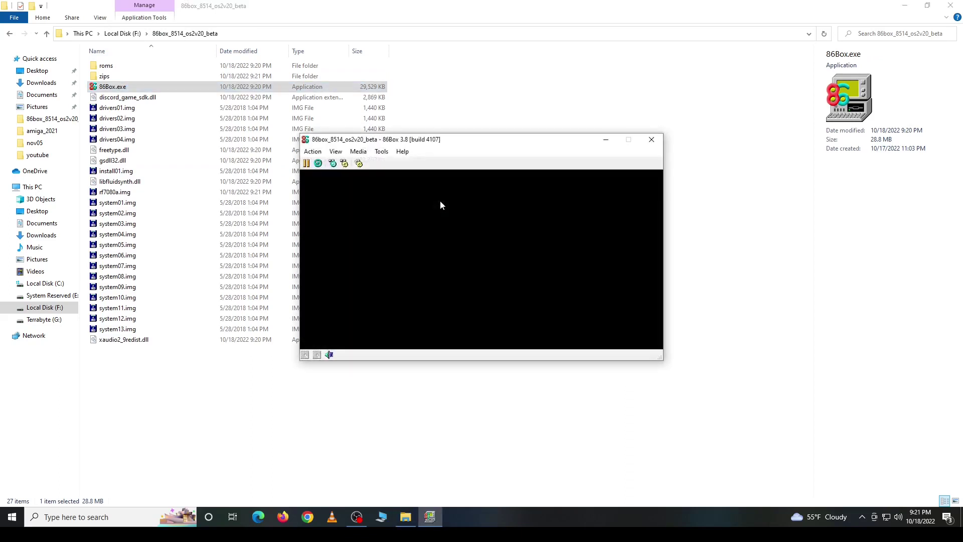
{"action": "left_click_drag", "start_coordinate": [389, 140], "coordinate": [353, 86]}
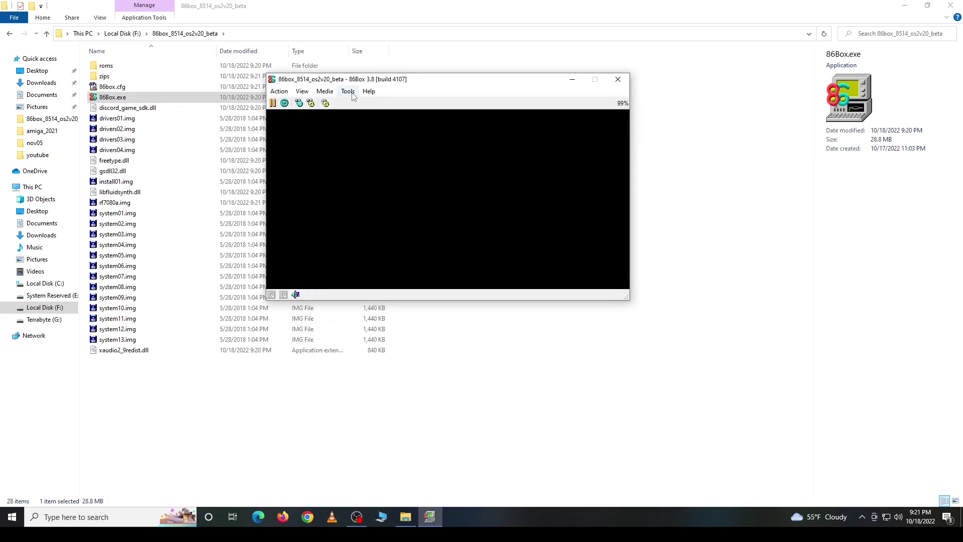
- In the 86Box settings, set the machine type to i386DX/i486 and the machine to [MCA] IBM PS/2 model 70 (type 3)
{"action": "left_click", "coordinate": [347, 91]}
{"action": "left_click", "coordinate": [353, 103]}
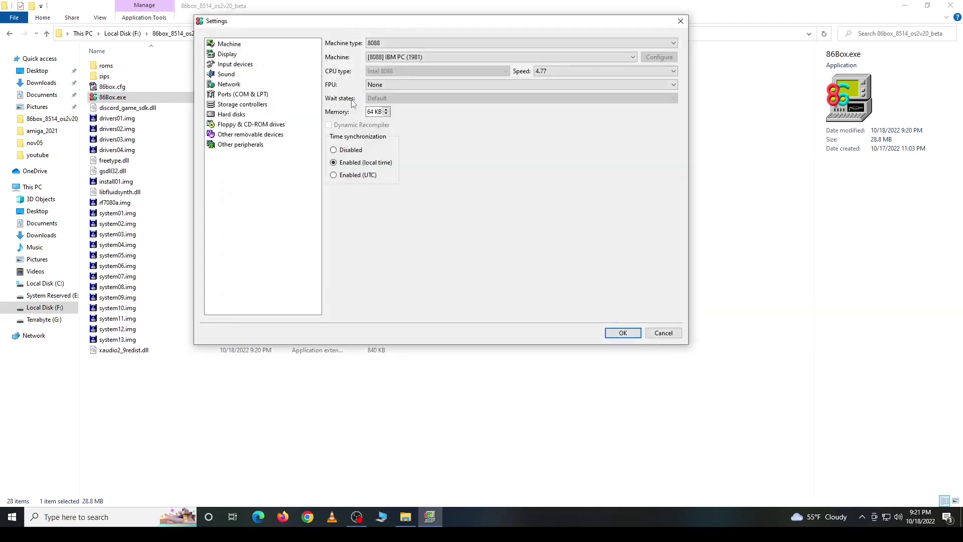
{"action": "left_click", "coordinate": [457, 41]}
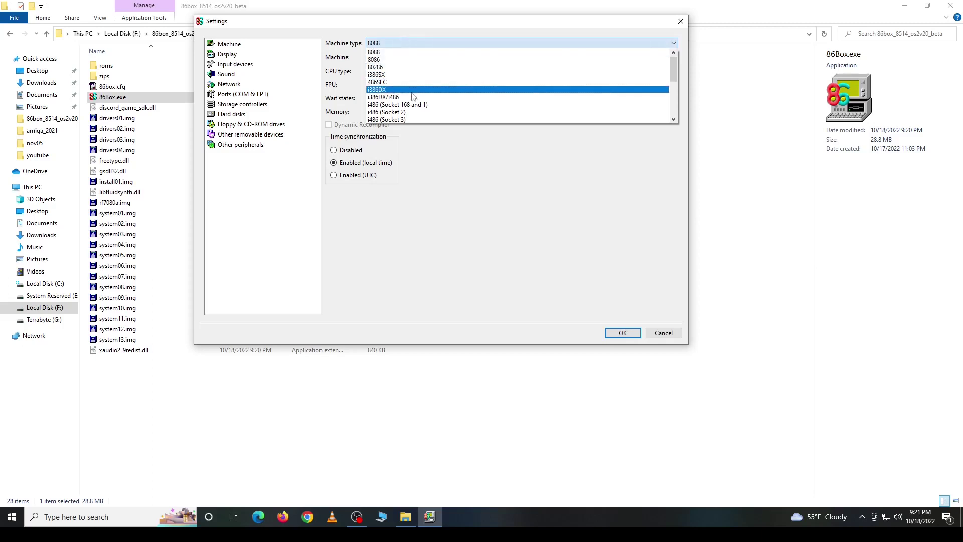
{"action": "left_click", "coordinate": [412, 95]}
{"action": "left_click", "coordinate": [451, 57]}
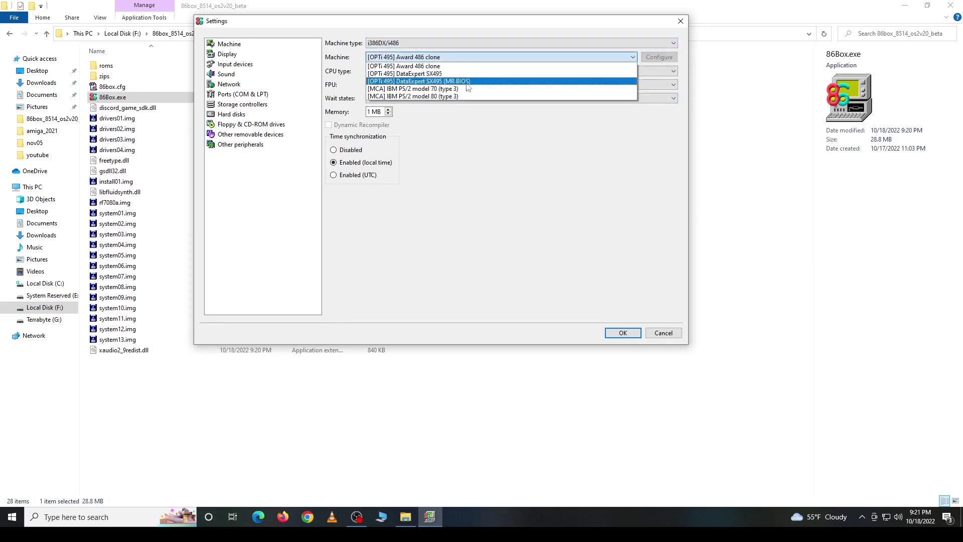
{"action": "left_click", "coordinate": [467, 89]}
- Configure the machine with a Cyrix Cx486DLC CPU at speed 40, a 387 FPU and 8 MB of memory
{"action": "left_click", "coordinate": [442, 68]}
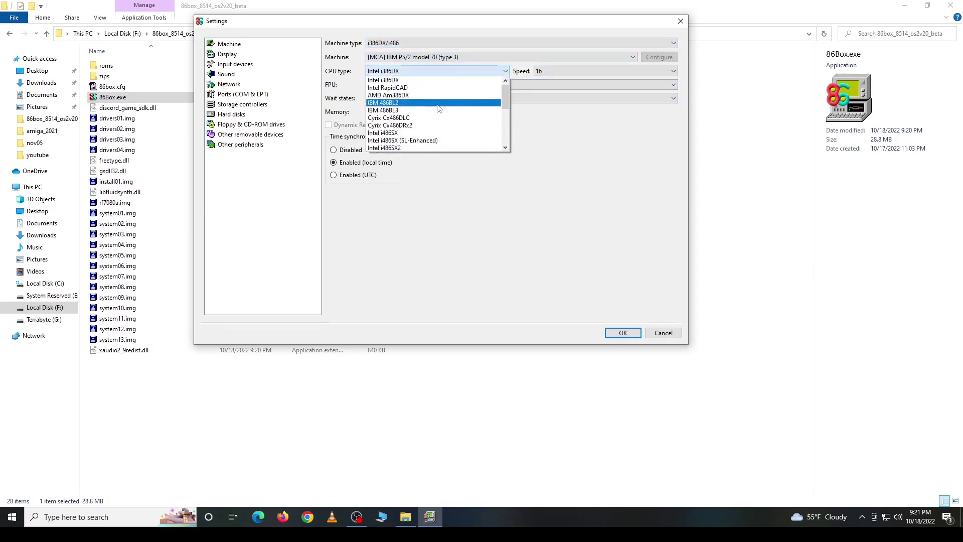
{"action": "left_click", "coordinate": [436, 118]}
{"action": "left_click", "coordinate": [549, 73]}
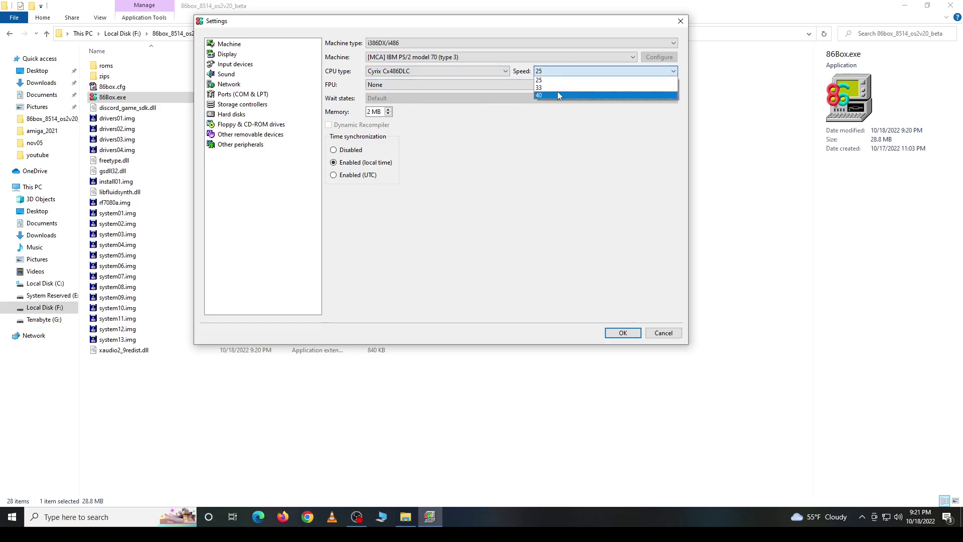
{"action": "left_click", "coordinate": [558, 91]}
{"action": "left_click", "coordinate": [544, 85]}
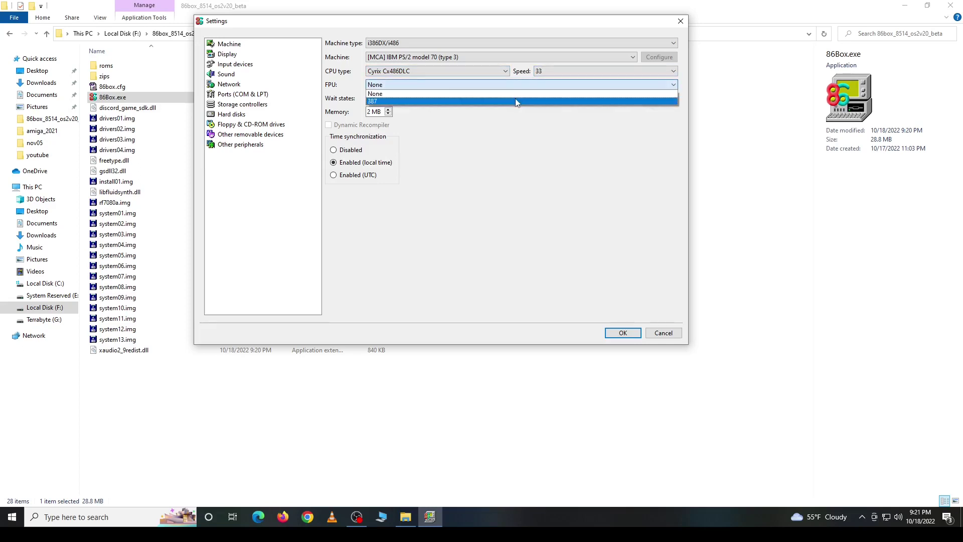
{"action": "left_click", "coordinate": [515, 98]}
{"action": "left_click", "coordinate": [565, 75]}
{"action": "left_click", "coordinate": [562, 93]}
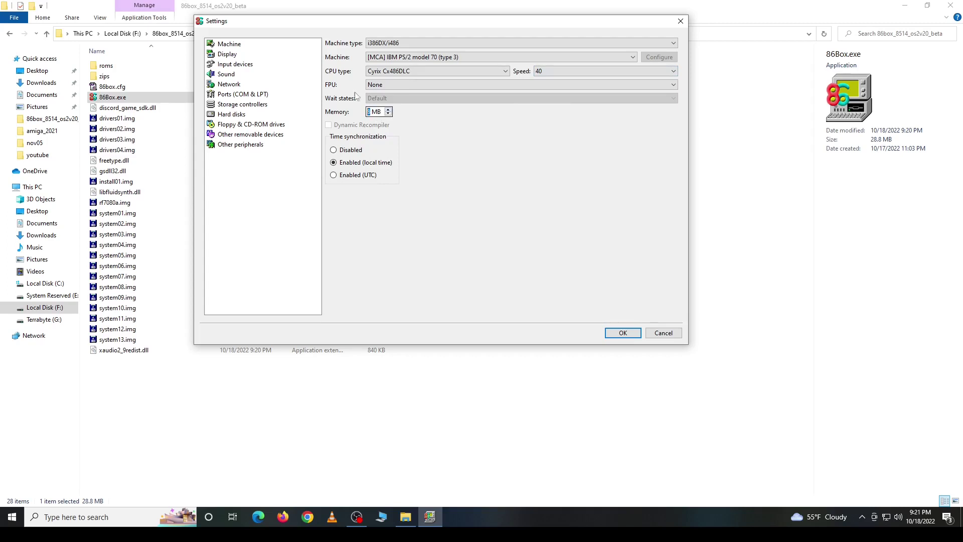
{"action": "left_click", "coordinate": [396, 88]}
{"action": "left_click", "coordinate": [396, 97]}
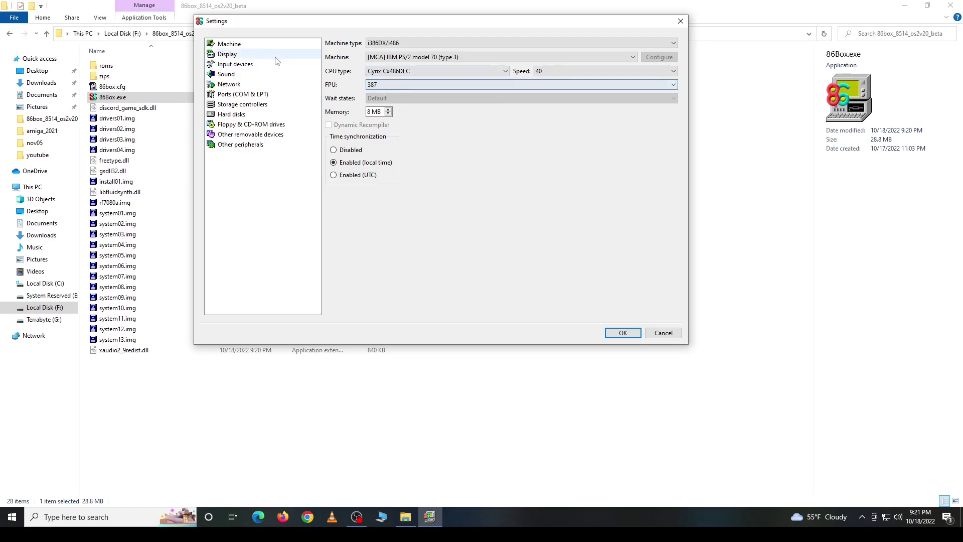
- Set the primary video adapter in the display settings to Internal controller
{"action": "left_click", "coordinate": [232, 53]}
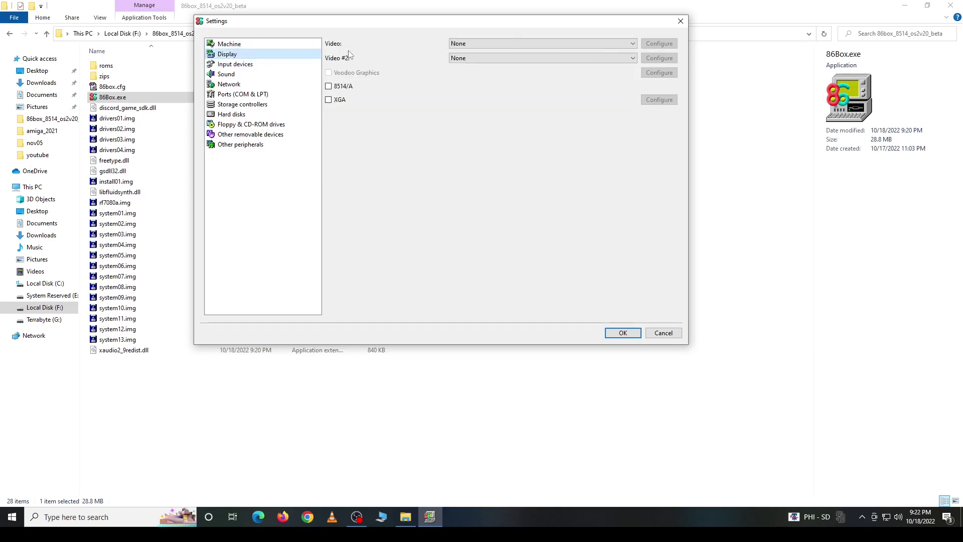
{"action": "left_click", "coordinate": [472, 45]}
{"action": "left_click", "coordinate": [467, 57]}
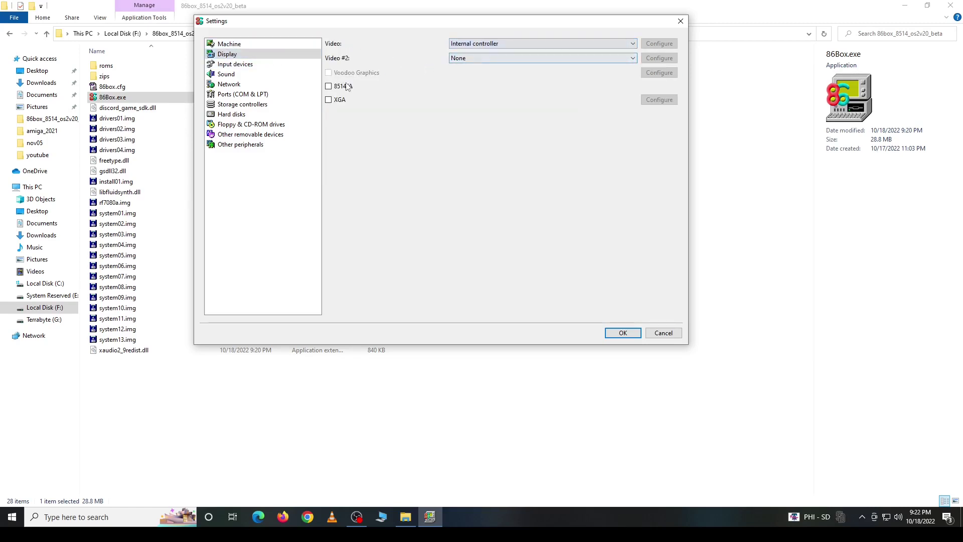
- Set the mouse in the input device settings to Standard PS/2 Mouse, and bring up the sound settings
{"action": "left_click", "coordinate": [227, 65]}
{"action": "left_click", "coordinate": [448, 44]}
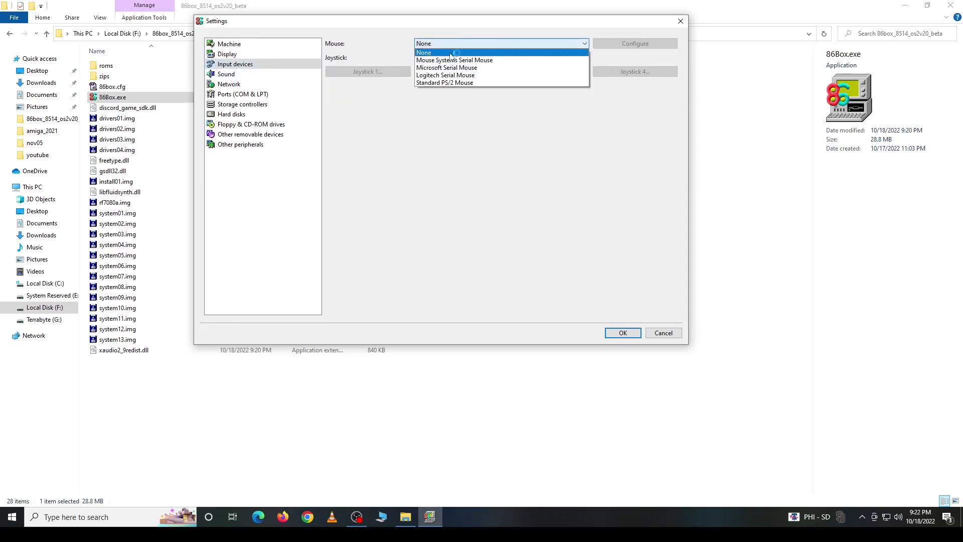
{"action": "left_click", "coordinate": [441, 82]}
{"action": "left_click", "coordinate": [229, 76]}
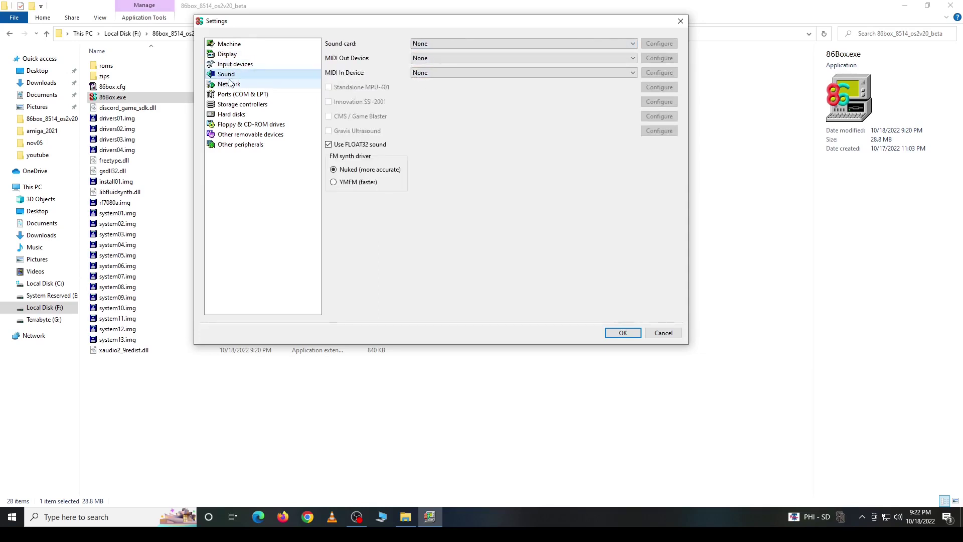
- In the storage controller settings, set the HD controller to [MCA] IBM PS/2 ESDI Fixed Disk Adapter
{"action": "left_click", "coordinate": [230, 85]}
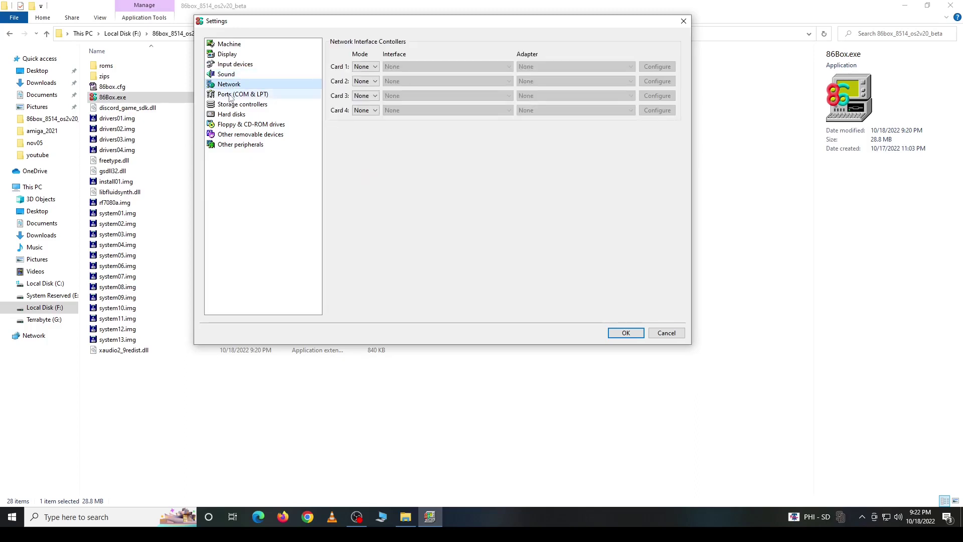
{"action": "left_click", "coordinate": [230, 95]}
{"action": "left_click", "coordinate": [236, 105]}
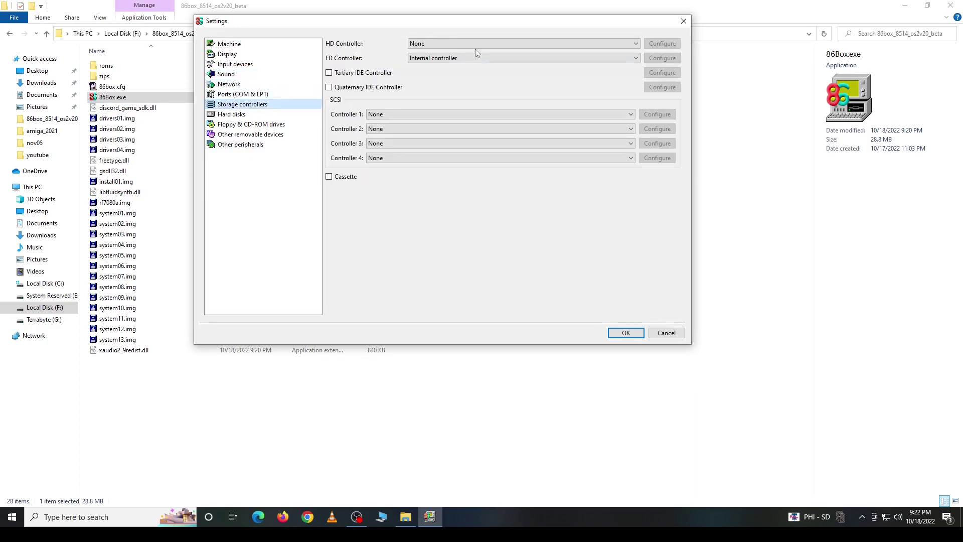
{"action": "left_click", "coordinate": [476, 45]}
{"action": "left_click", "coordinate": [476, 60]}
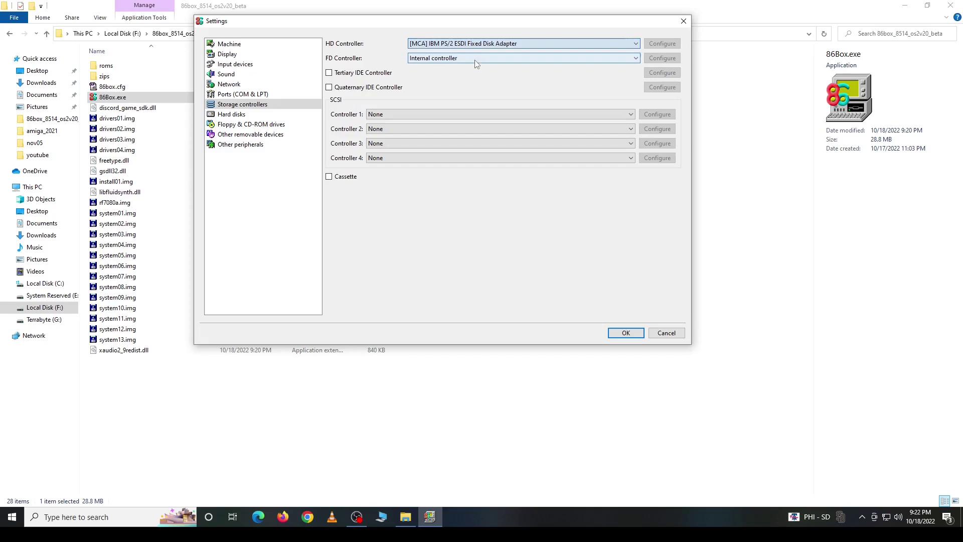
- Start adding a new hard disk and name its raw image file os2_v20_beta in the 86box_8514_os2v20_beta folder
{"action": "left_click", "coordinate": [244, 116]}
{"action": "left_click", "coordinate": [422, 312]}
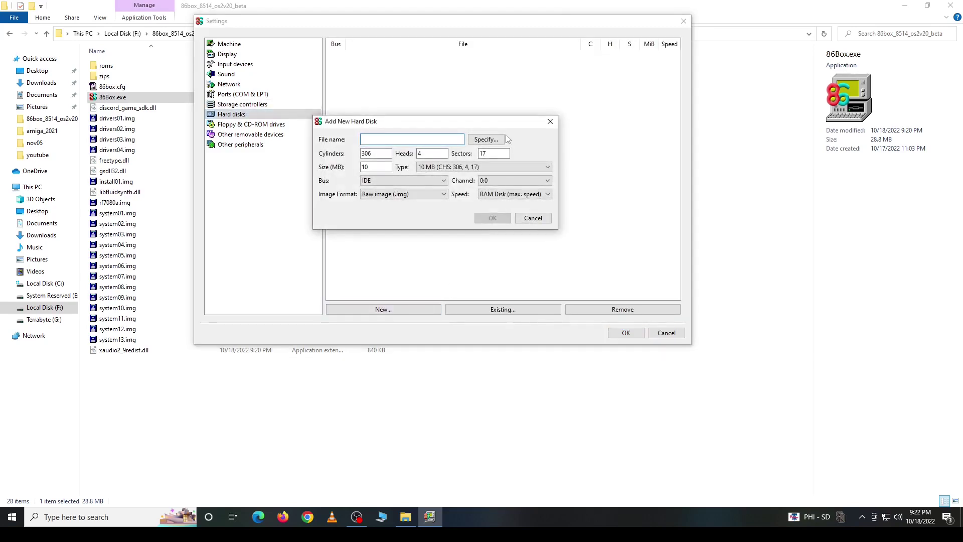
{"action": "left_click", "coordinate": [490, 140]}
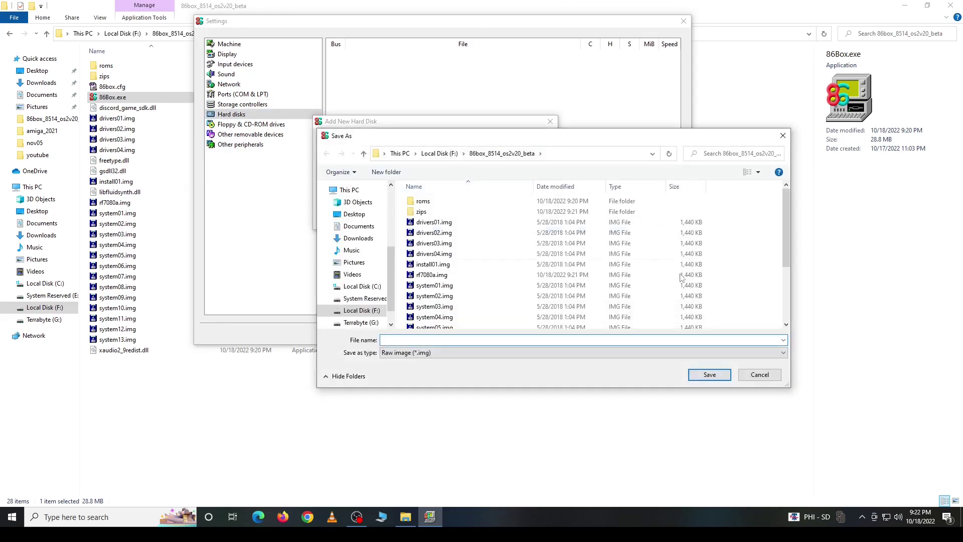
{"action": "scroll", "coordinate": [691, 292], "scroll_direction": "down", "scroll_amount": 3}
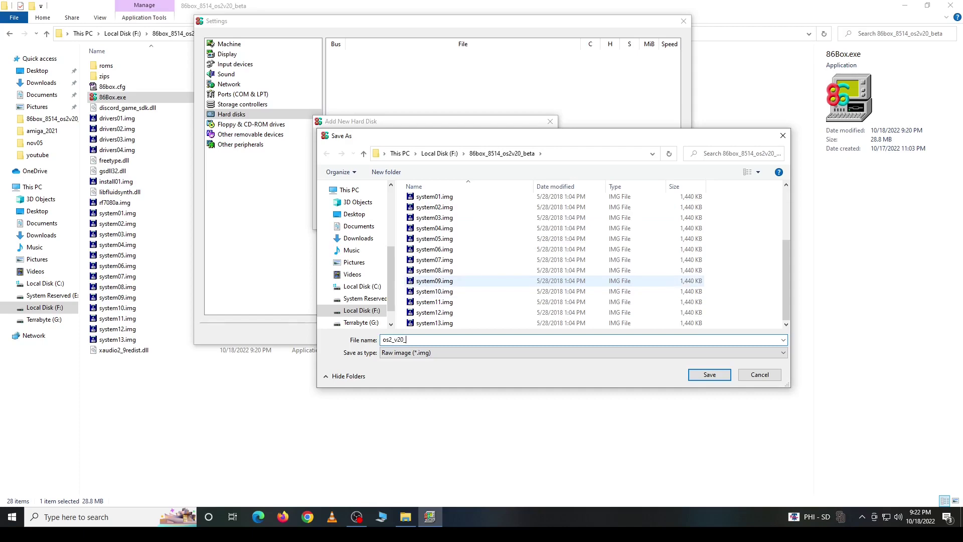
{"action": "type", "text": "os2_v20_beta"}
{"action": "key", "text": "Return"}
- Set the new hard disk's type to 127 MB (CHS: 1020, 15, 17)
{"action": "left_click", "coordinate": [535, 167]}
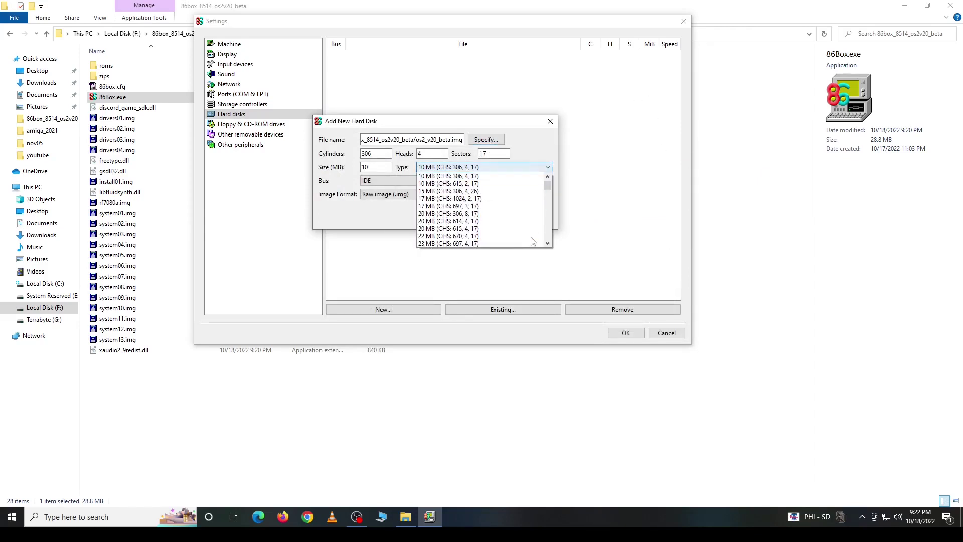
{"action": "scroll", "coordinate": [529, 240], "scroll_direction": "down", "scroll_amount": 5}
{"action": "scroll", "coordinate": [529, 247], "scroll_direction": "down", "scroll_amount": 10}
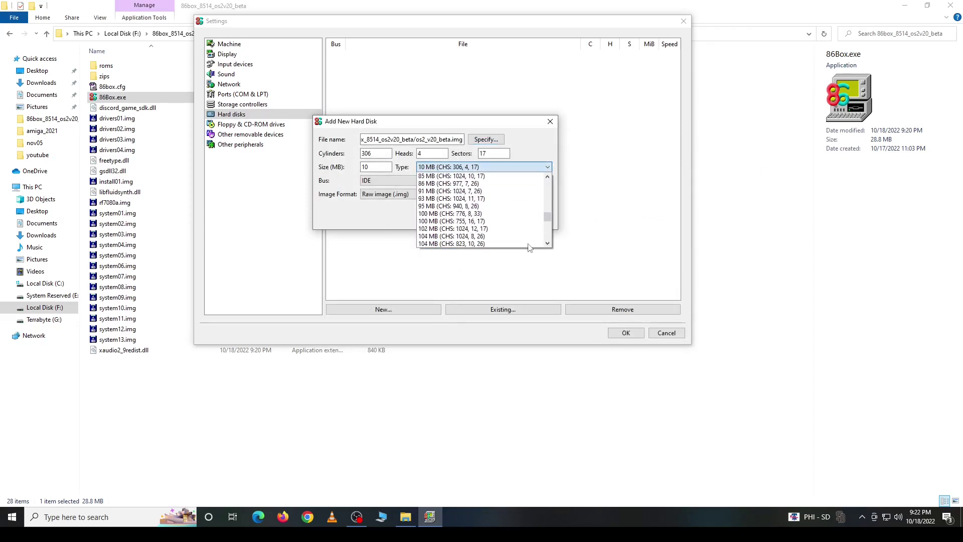
{"action": "scroll", "coordinate": [529, 248], "scroll_direction": "down", "scroll_amount": 1}
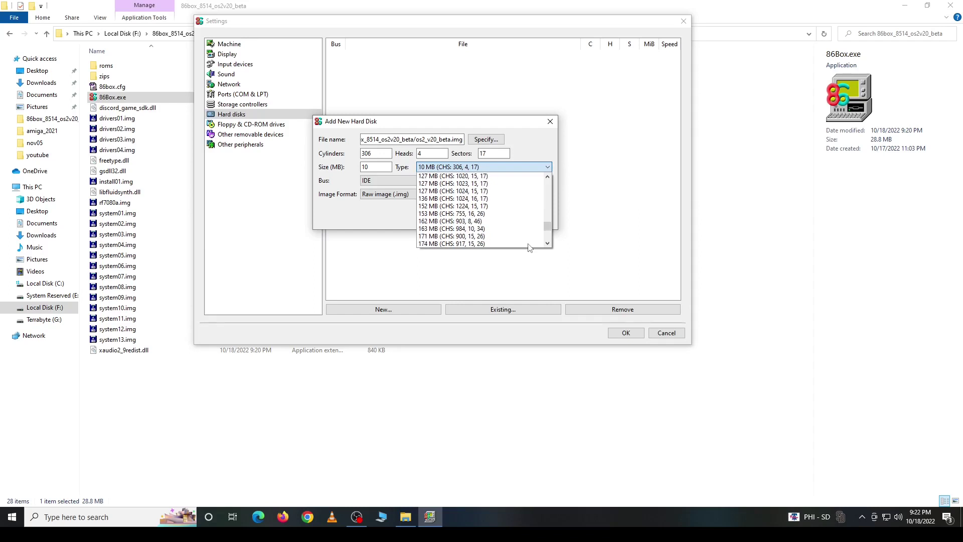
{"action": "left_click", "coordinate": [484, 179]}
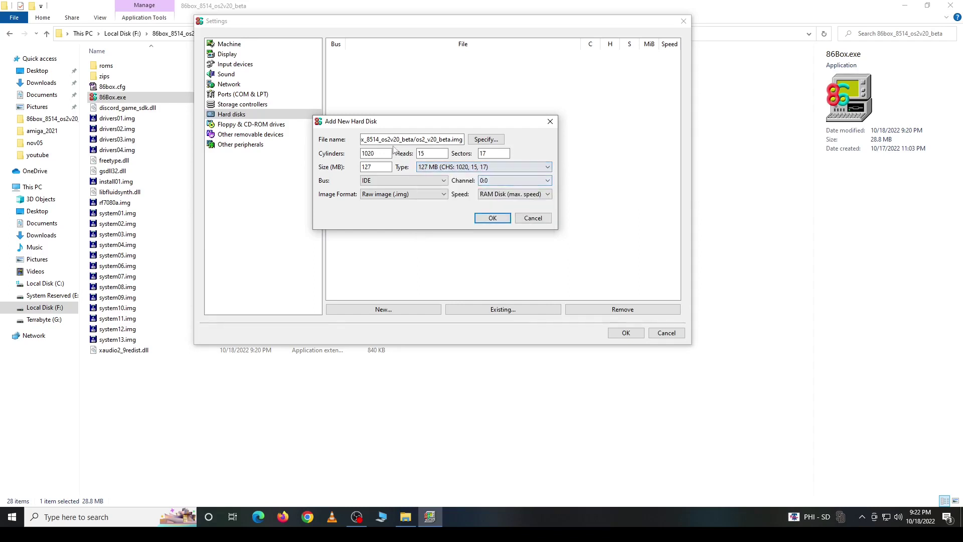
- Set the new hard disk's bus to ESDI on channel 0:0
{"action": "left_click", "coordinate": [396, 181]}
{"action": "left_click", "coordinate": [392, 205]}
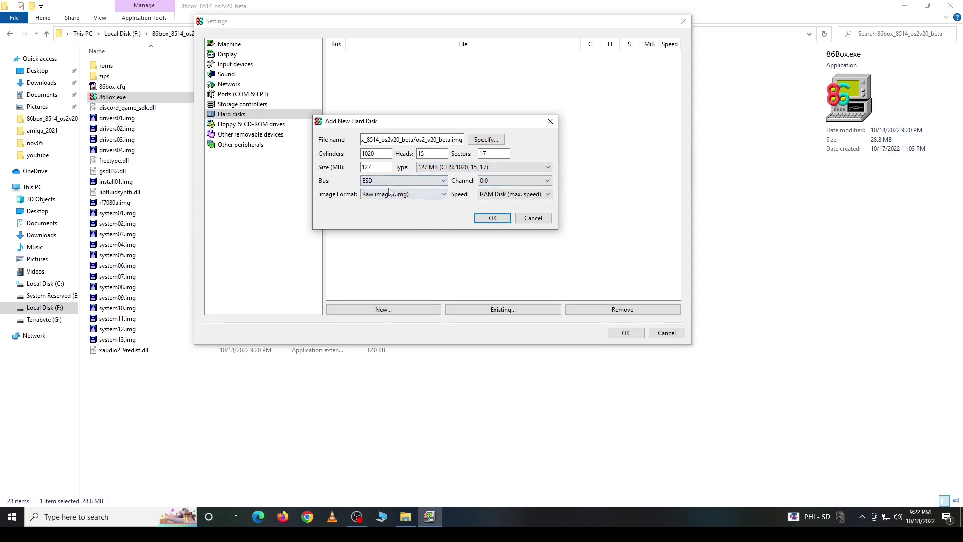
{"action": "left_click", "coordinate": [529, 180]}
{"action": "left_click", "coordinate": [530, 188]}
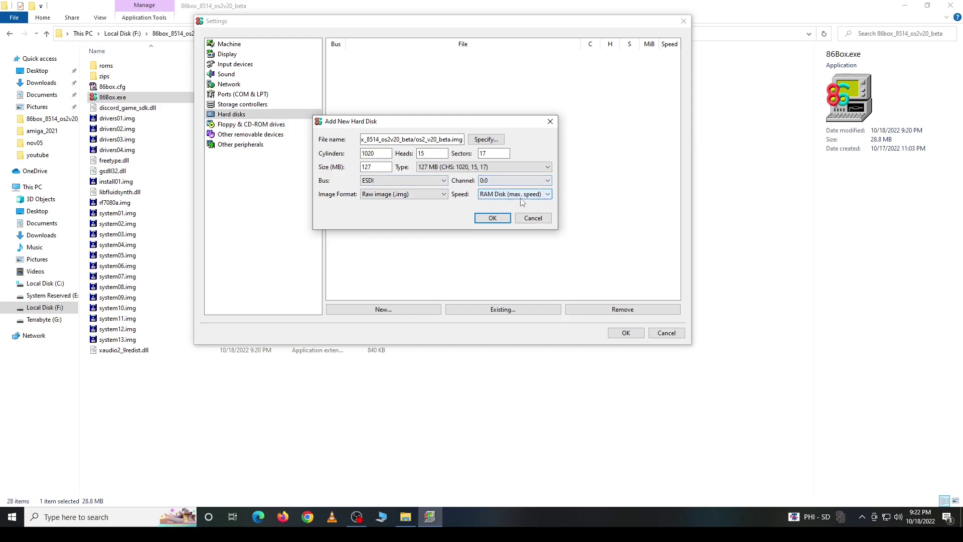
- Set the new hard disk's speed to [1996] 5400 RPM and create the disk image
{"action": "left_click", "coordinate": [522, 194]}
{"action": "key", "text": "Escape"}
{"action": "left_click", "coordinate": [518, 238]}
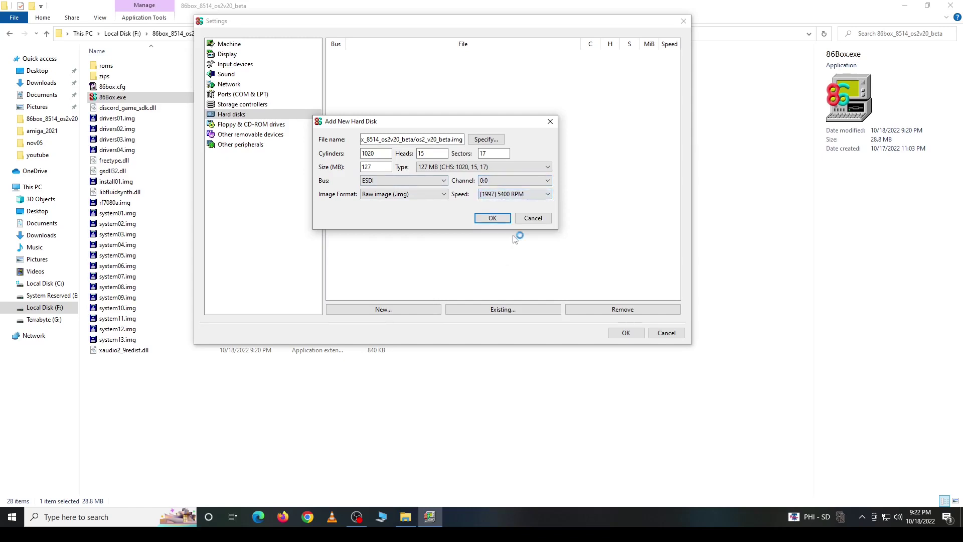
{"action": "left_click", "coordinate": [514, 195]}
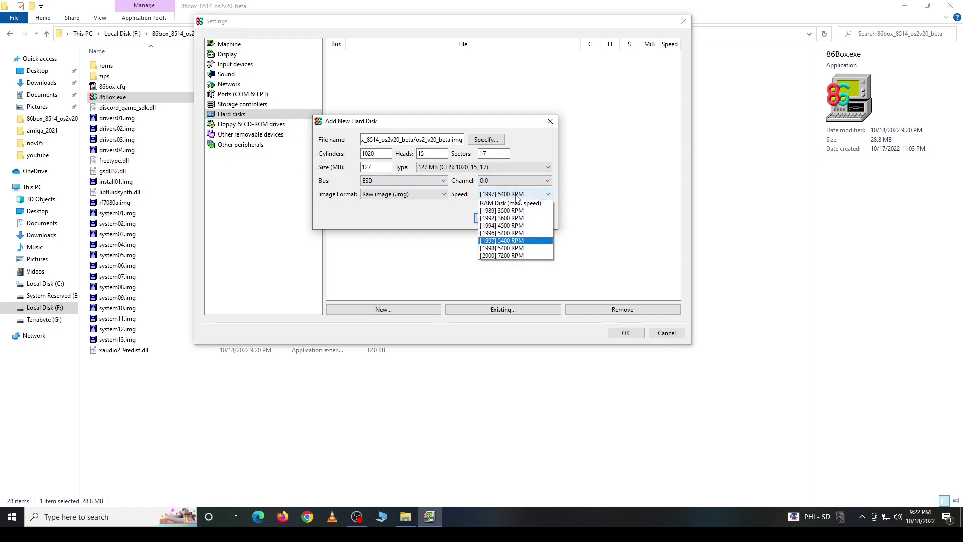
{"action": "left_click", "coordinate": [521, 234]}
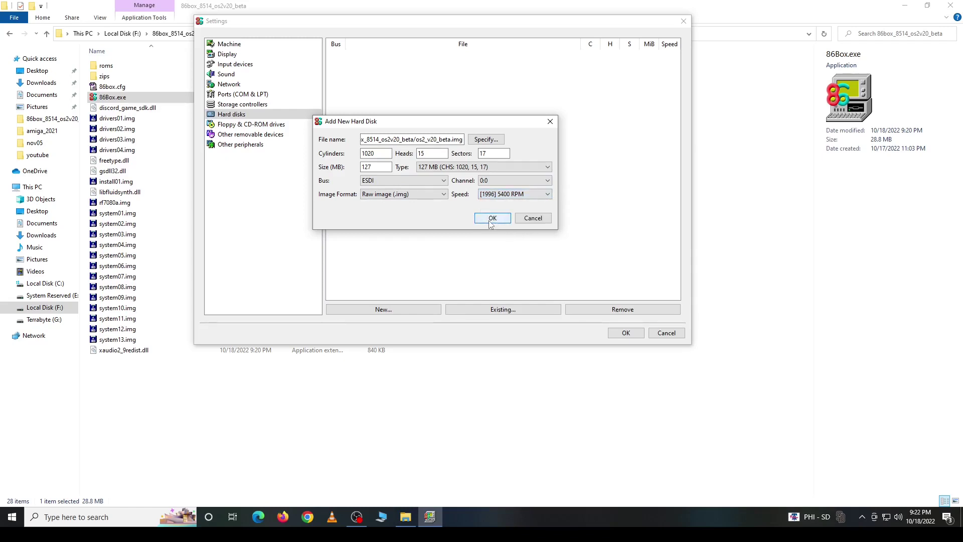
{"action": "left_click", "coordinate": [491, 220]}
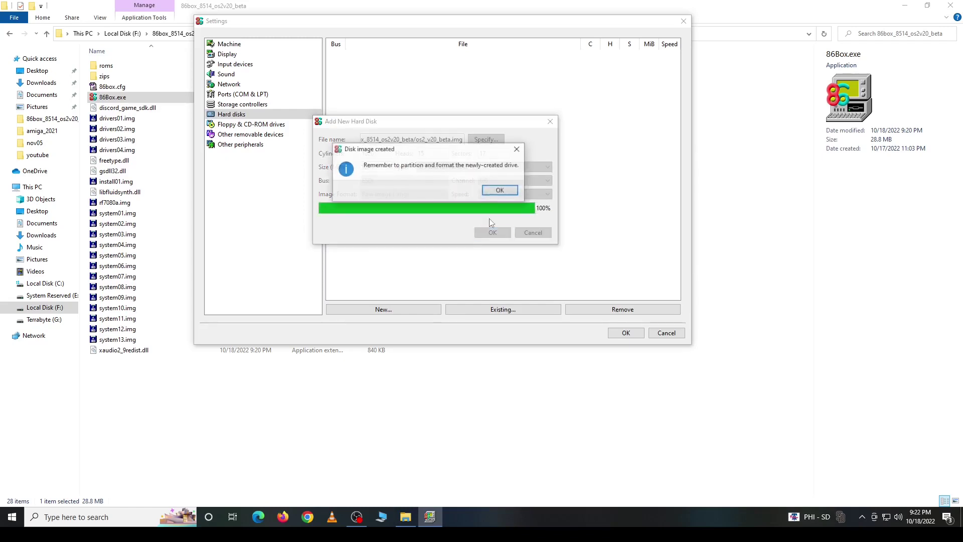
{"action": "left_click", "coordinate": [497, 191]}
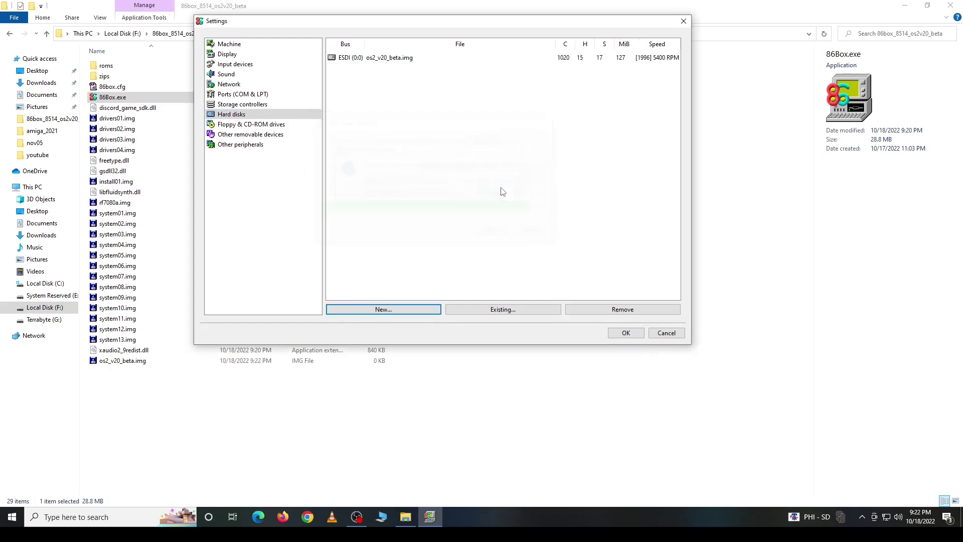
- In the floppy drive settings, set the first drive to 3.5" 1.44M and the second drive to None
{"action": "left_click", "coordinate": [250, 124]}
{"action": "left_click", "coordinate": [450, 153]}
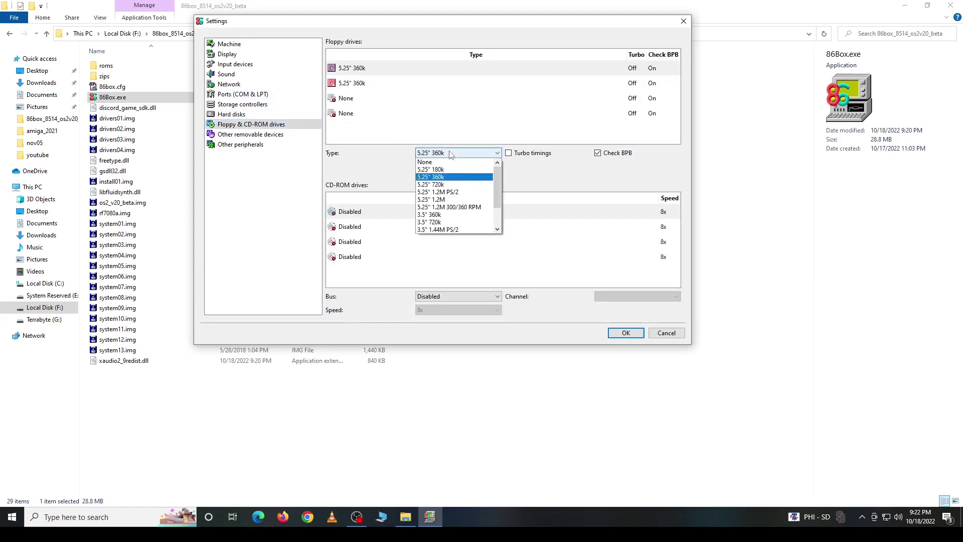
{"action": "scroll", "coordinate": [451, 201], "scroll_direction": "down", "scroll_amount": 2}
{"action": "left_click", "coordinate": [436, 206]}
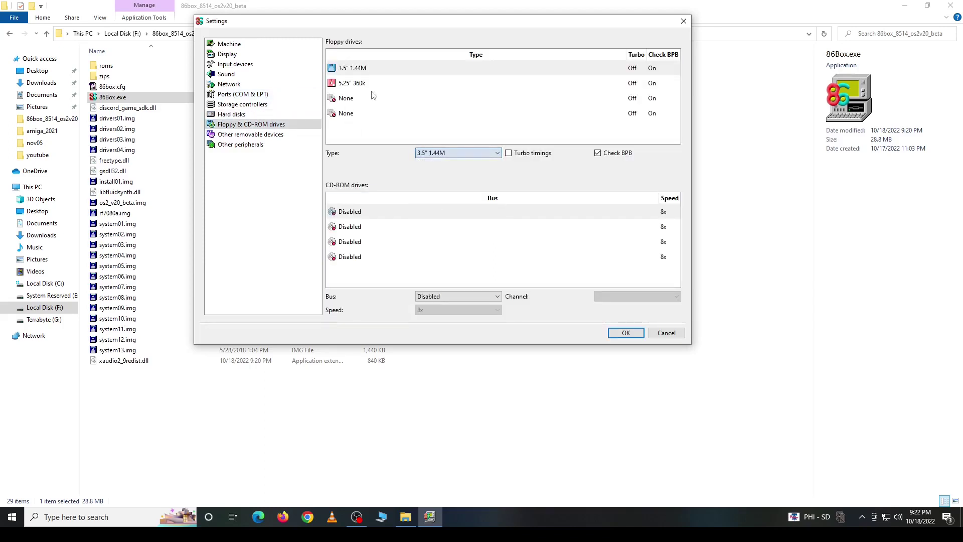
{"action": "left_click", "coordinate": [359, 85]}
{"action": "left_click", "coordinate": [451, 153]}
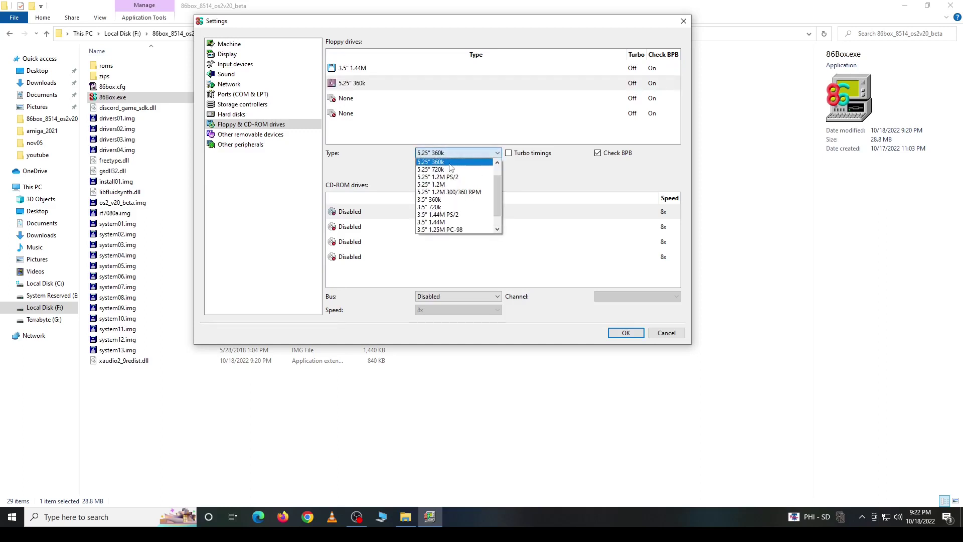
{"action": "scroll", "coordinate": [451, 168], "scroll_direction": "up", "scroll_amount": 2}
{"action": "left_click", "coordinate": [436, 163]}
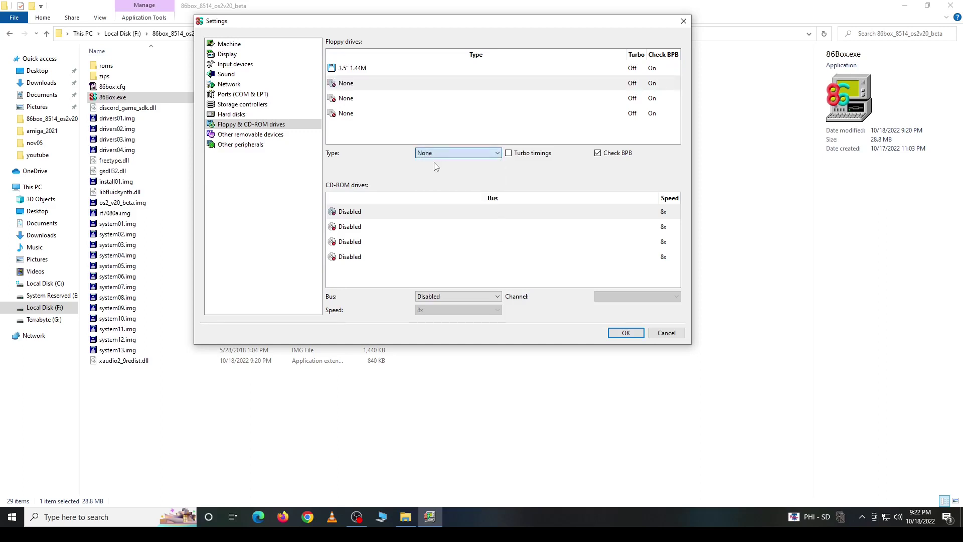
- Check the other removable devices and other peripherals settings, then save the configuration and start the machine
{"action": "left_click", "coordinate": [263, 135]}
{"action": "left_click", "coordinate": [246, 144]}
{"action": "left_click", "coordinate": [625, 332]}
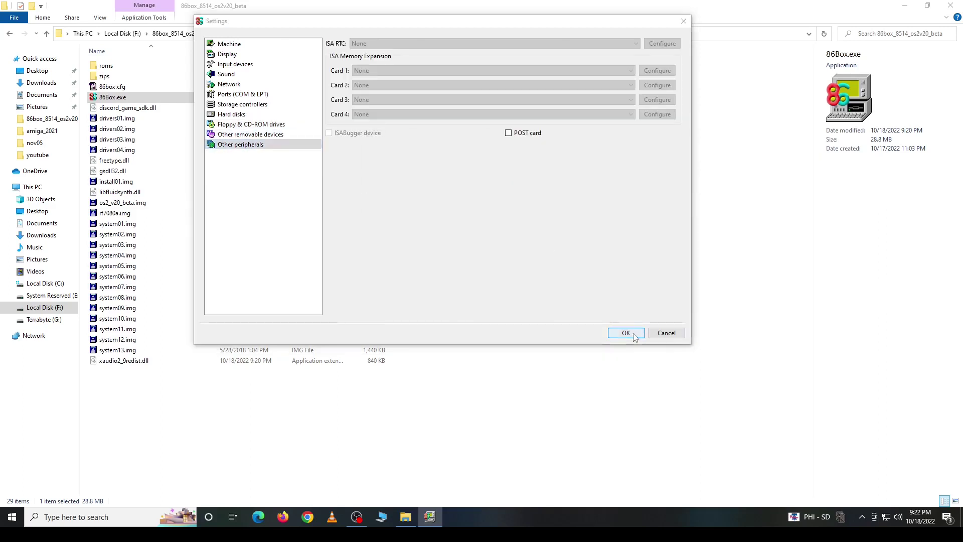
{"action": "left_click", "coordinate": [437, 203]}
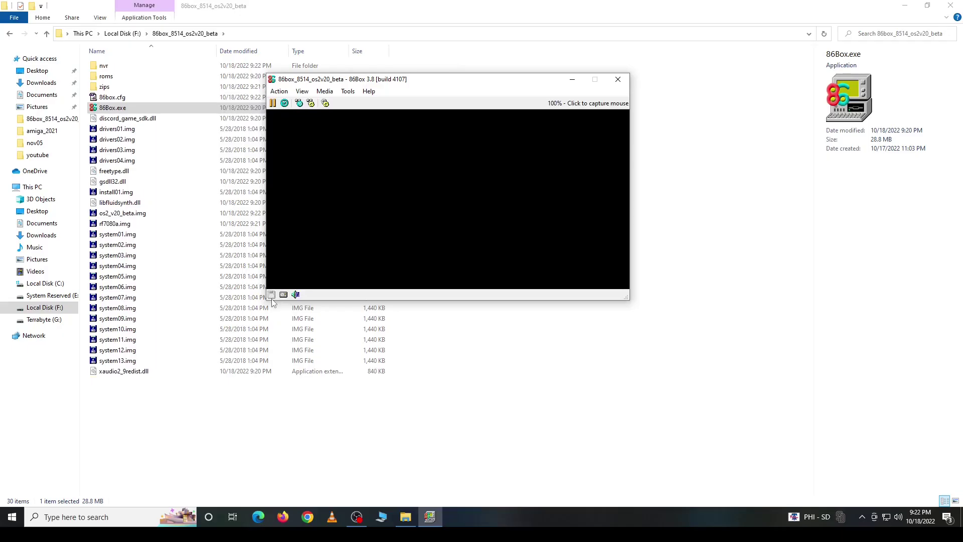
- Mount the reference diskette image rf7080a.img in the floppy drive of the running machine
{"action": "left_click", "coordinate": [271, 316]}
{"action": "left_click", "coordinate": [309, 266]}
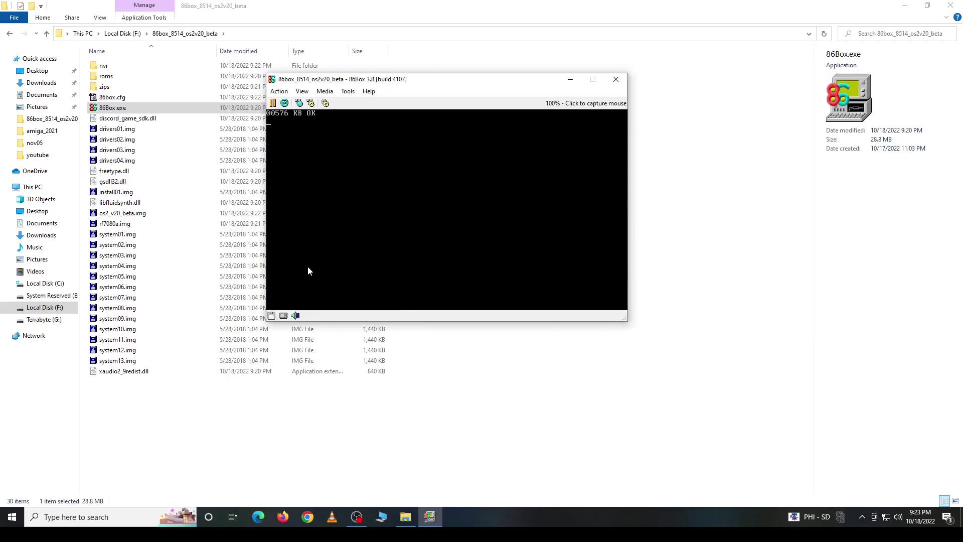
{"action": "left_click", "coordinate": [395, 297]}
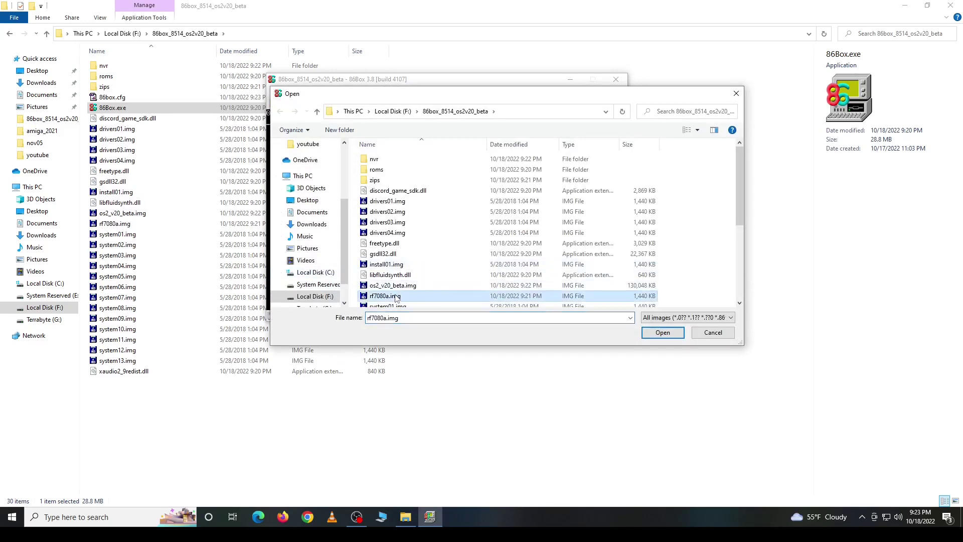
{"action": "double_click", "coordinate": [412, 296]}
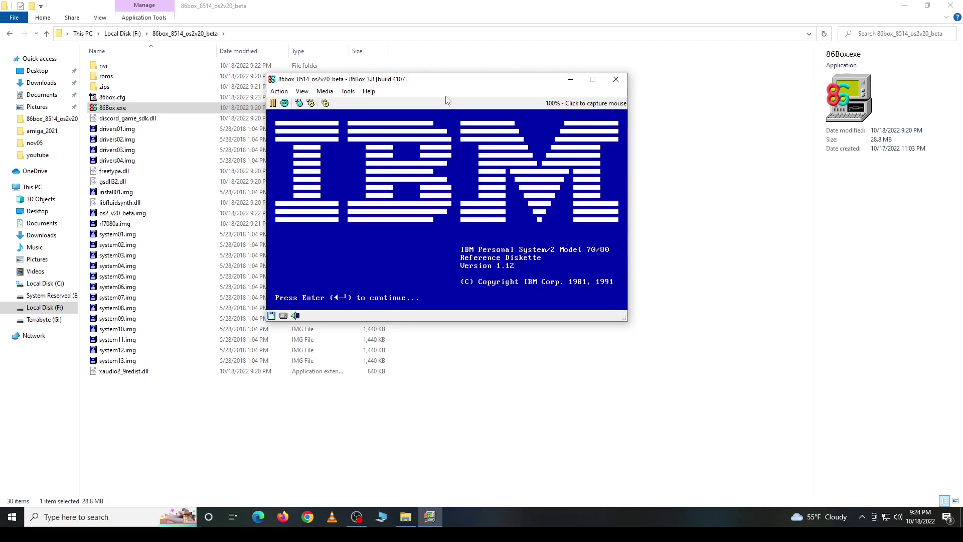
- Continue from the reference diskette through the configuration error pages, run automatic configuration and restart the computer
{"action": "key", "text": "Return"}
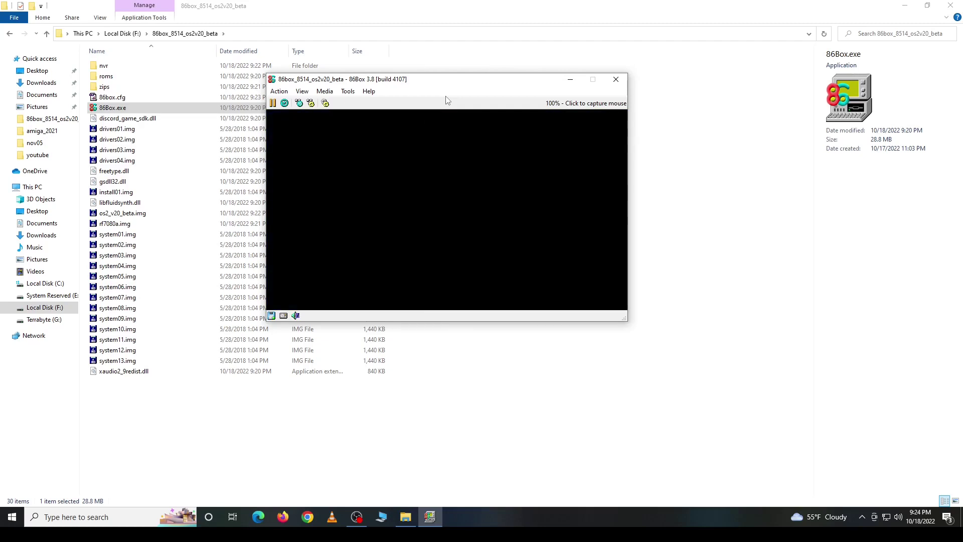
{"action": "key", "text": "F8"}
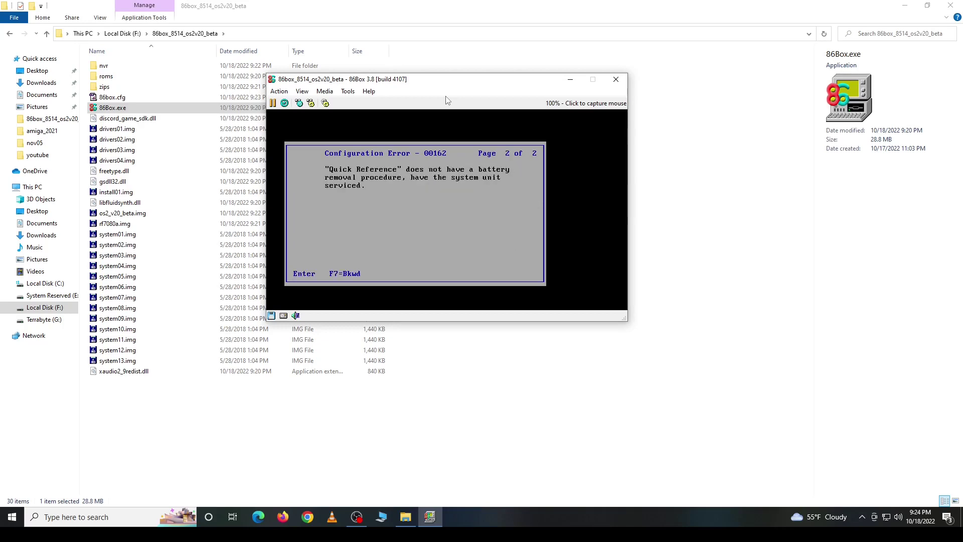
{"action": "key", "text": "Return"}
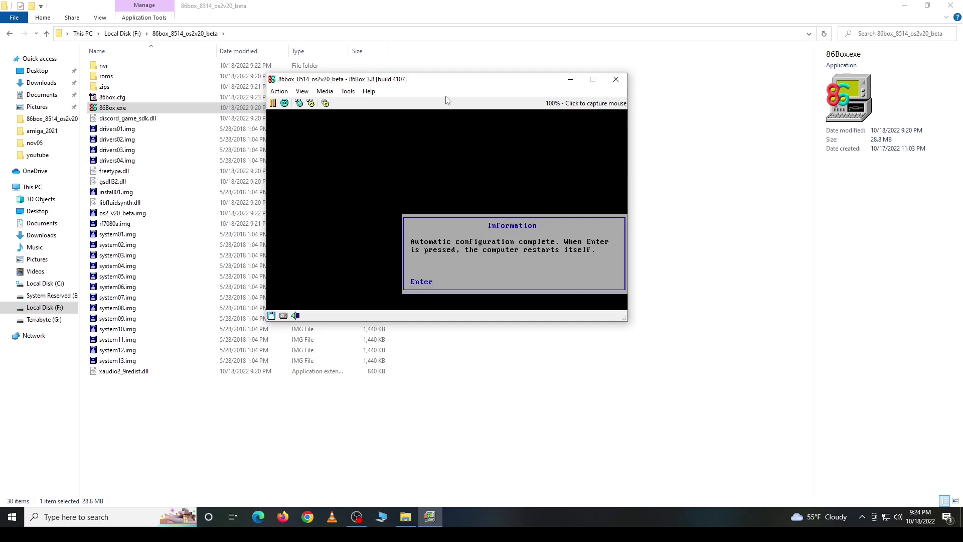
{"action": "key", "text": "Return"}
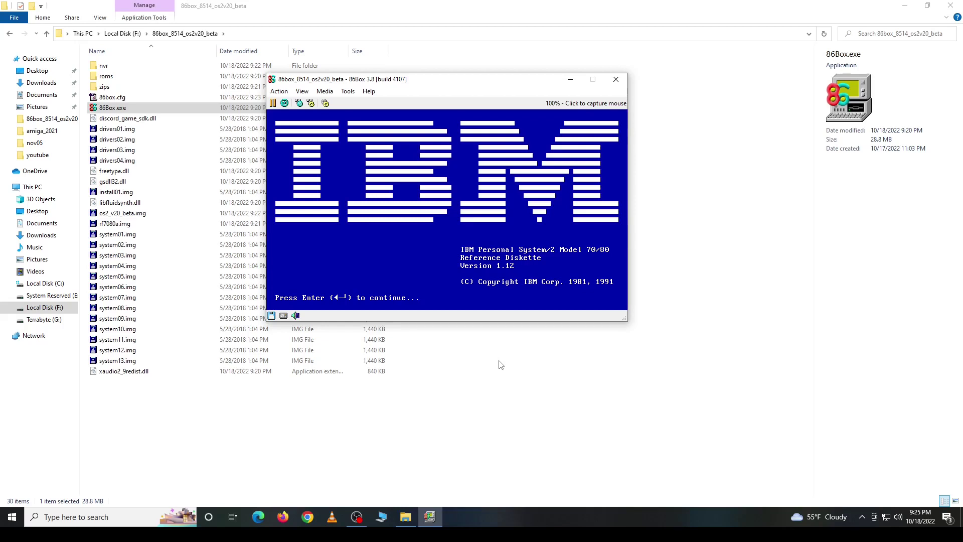
- Continue past the date and time notice to the reference diskette's main menu and view the system configuration
{"action": "key", "text": "Return"}
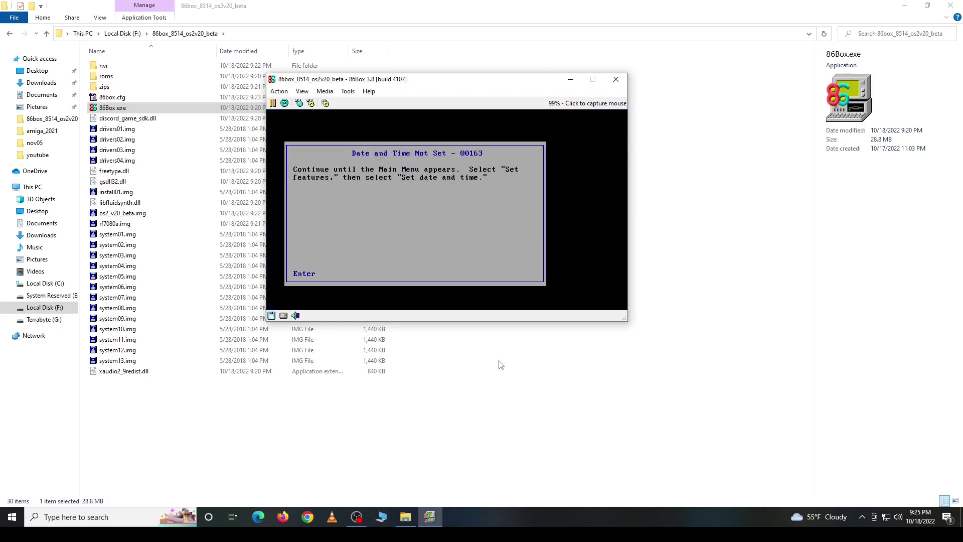
{"action": "key", "text": "Return"}
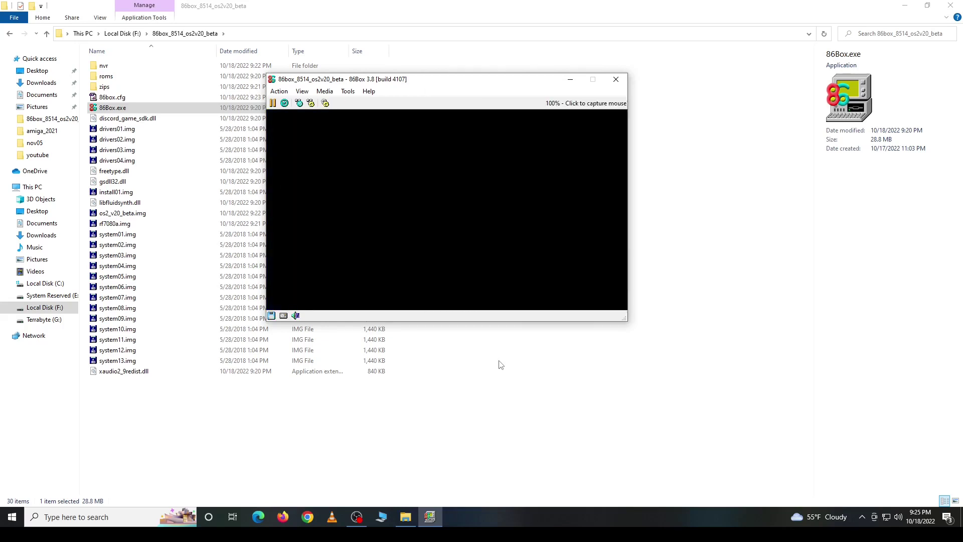
{"action": "key", "text": "Down"}
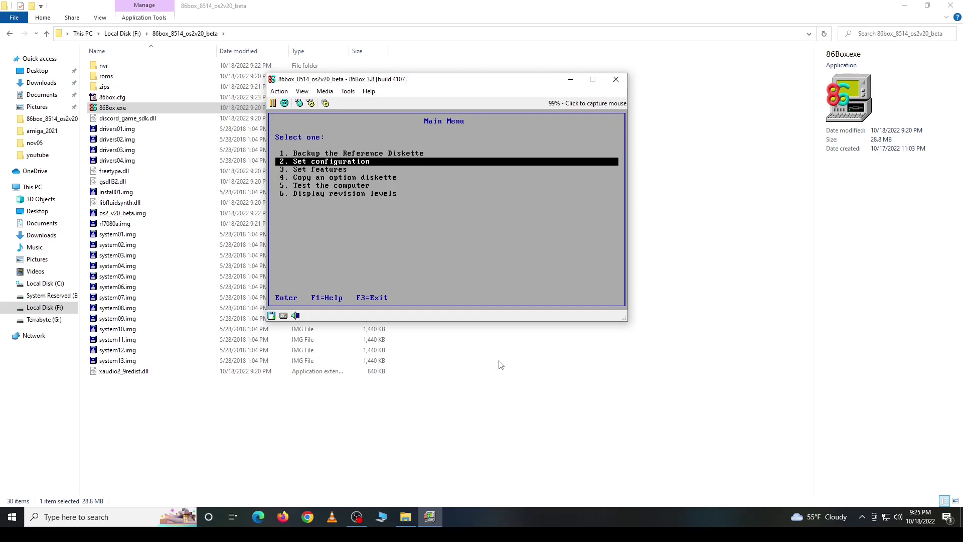
{"action": "key", "text": "Return"}
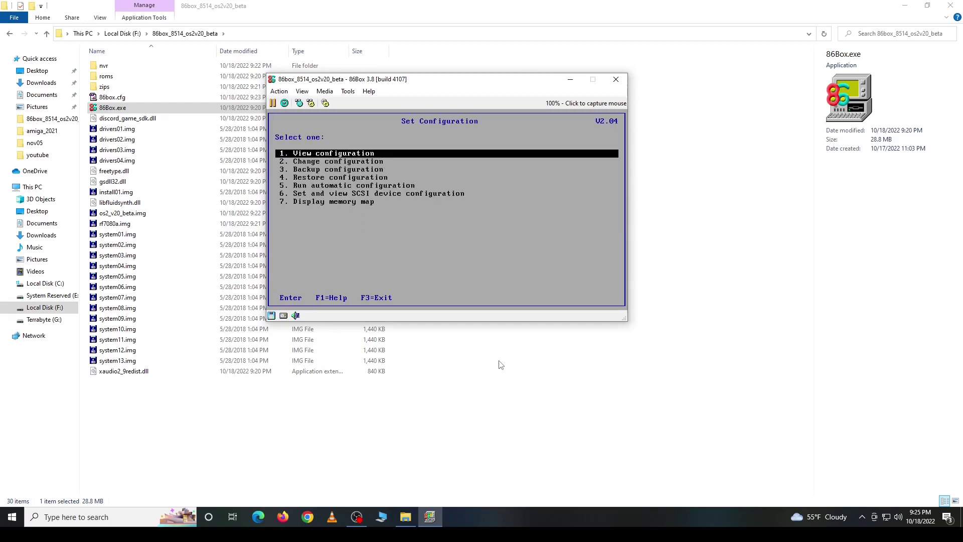
{"action": "key", "text": "Return"}
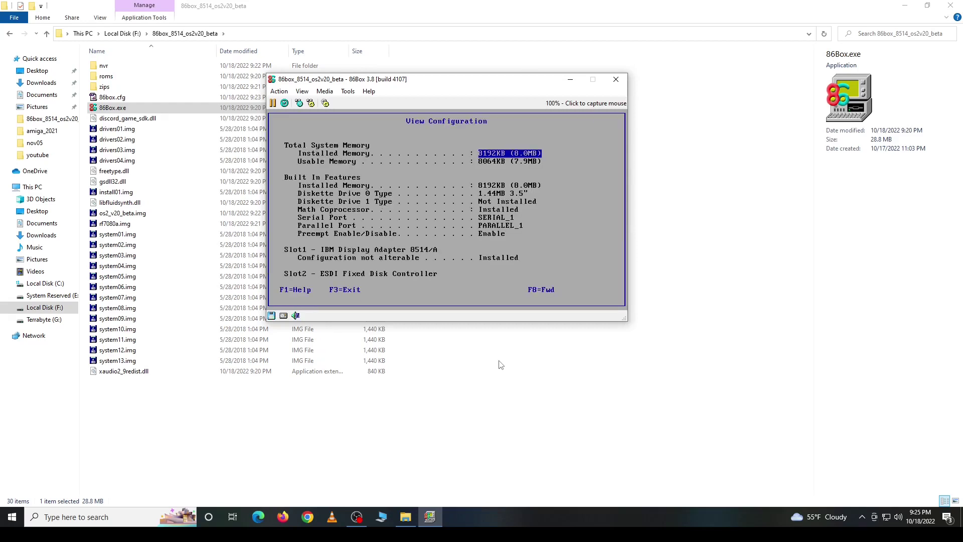
- Look through the memory, built-in feature and slot entries of the configuration listing, including the ESDI Fixed Disk Controller settings
{"action": "key", "text": "Down"}
{"action": "key", "text": "Down"}
{"action": "key", "text": "Down"}
{"action": "key", "text": "Down"}
{"action": "key", "text": "Down"}
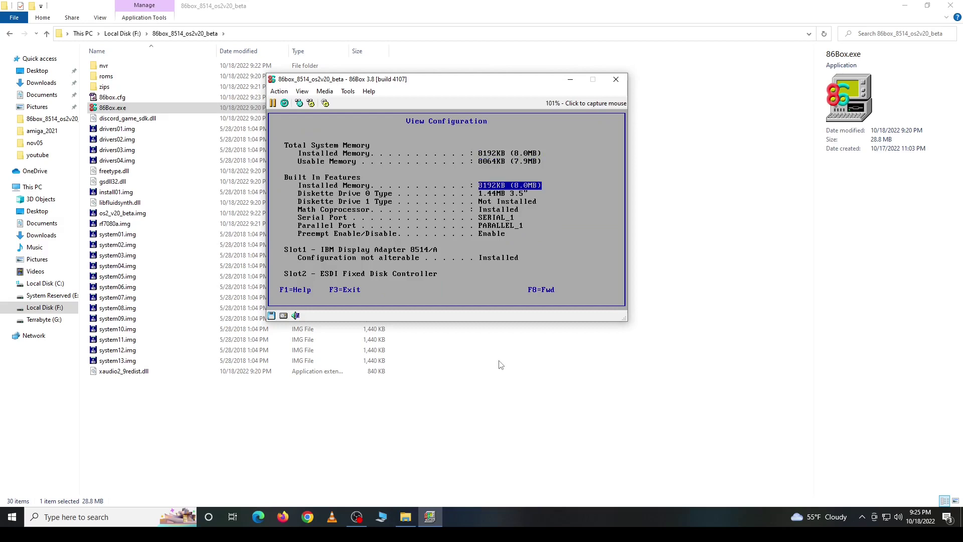
{"action": "key", "text": "Down"}
{"action": "key", "text": "Down"}
{"action": "key", "text": "Down"}
{"action": "key", "text": "Down"}
{"action": "key", "text": "Down"}
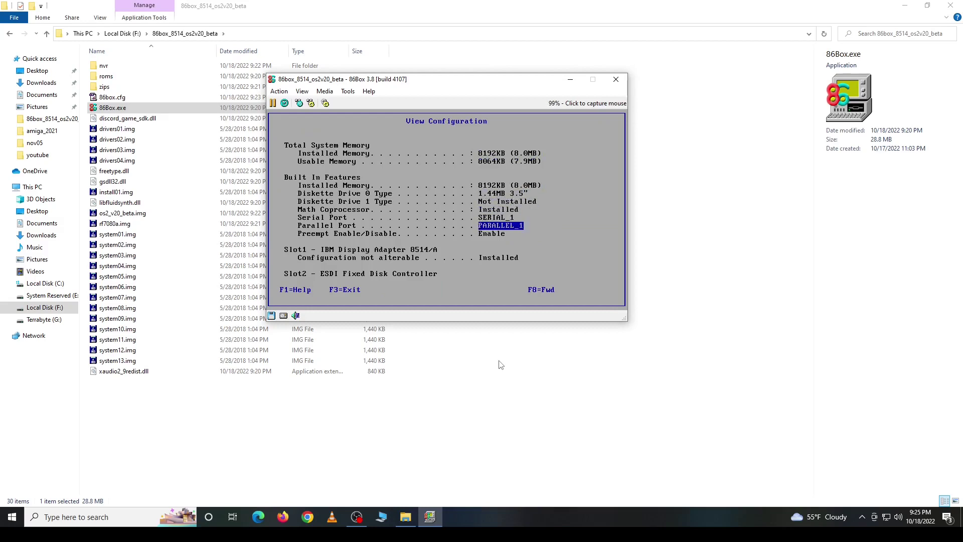
{"action": "key", "text": "Down"}
{"action": "key", "text": "Down"}
{"action": "key", "text": "Down"}
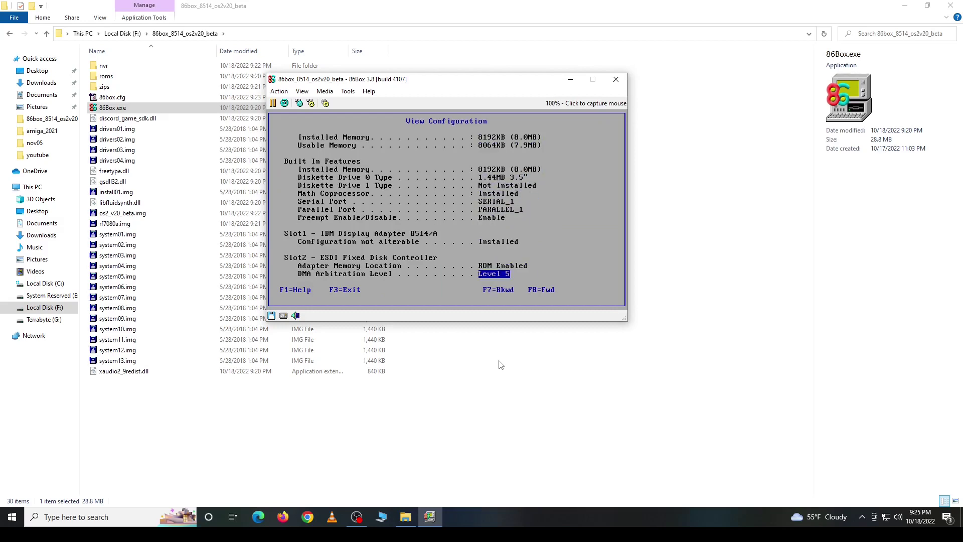
{"action": "key", "text": "Down"}
{"action": "key", "text": "Down"}
{"action": "key", "text": "Down"}
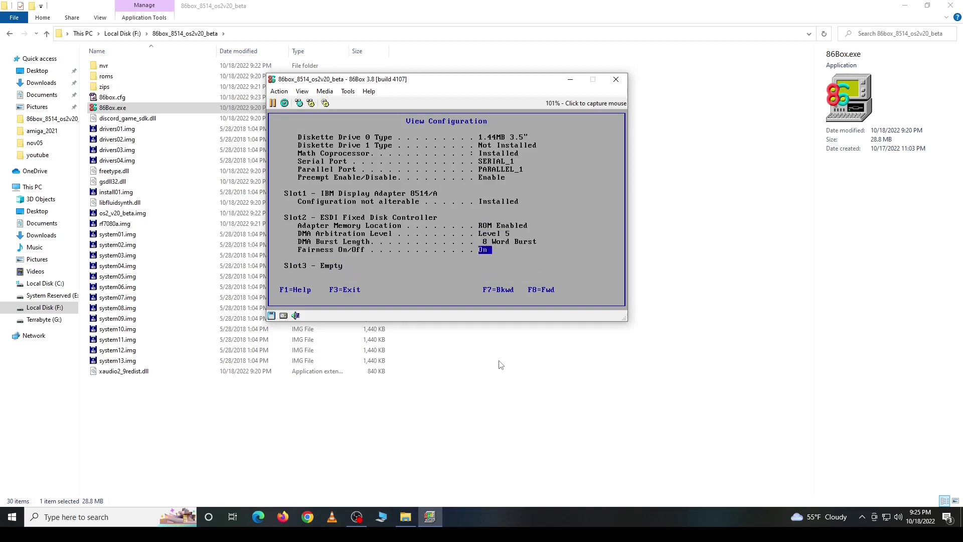
{"action": "key", "text": "Up"}
{"action": "key", "text": "Up"}
{"action": "key", "text": "Up"}
{"action": "key", "text": "Up"}
{"action": "key", "text": "Up"}
{"action": "key", "text": "Up"}
{"action": "key", "text": "Up"}
{"action": "key", "text": "Up"}
{"action": "key", "text": "Up"}
{"action": "key", "text": "Up"}
{"action": "key", "text": "Up"}
{"action": "key", "text": "Up"}
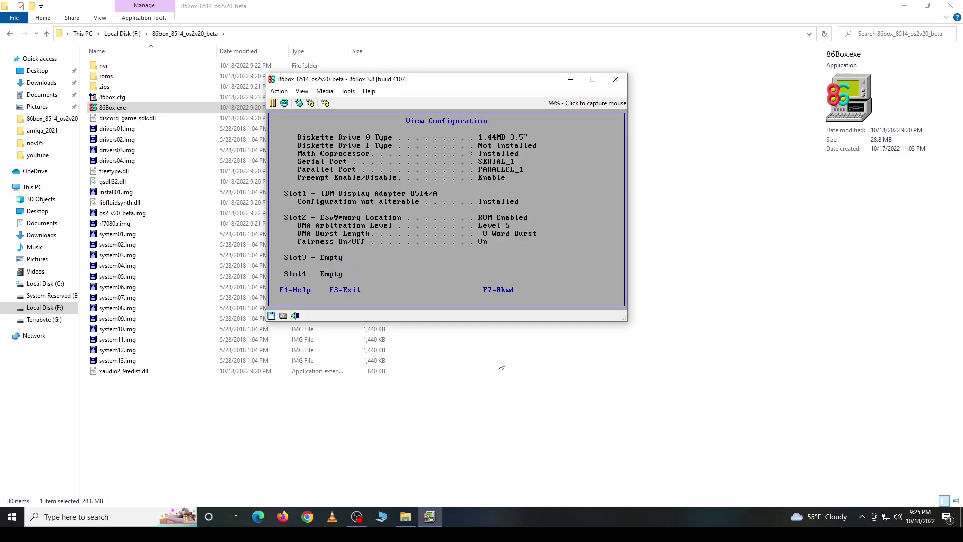
- Exit the reference diskette's configuration menus, restart the computer and remove the reference diskette from the floppy drive
{"action": "key", "text": "F3"}
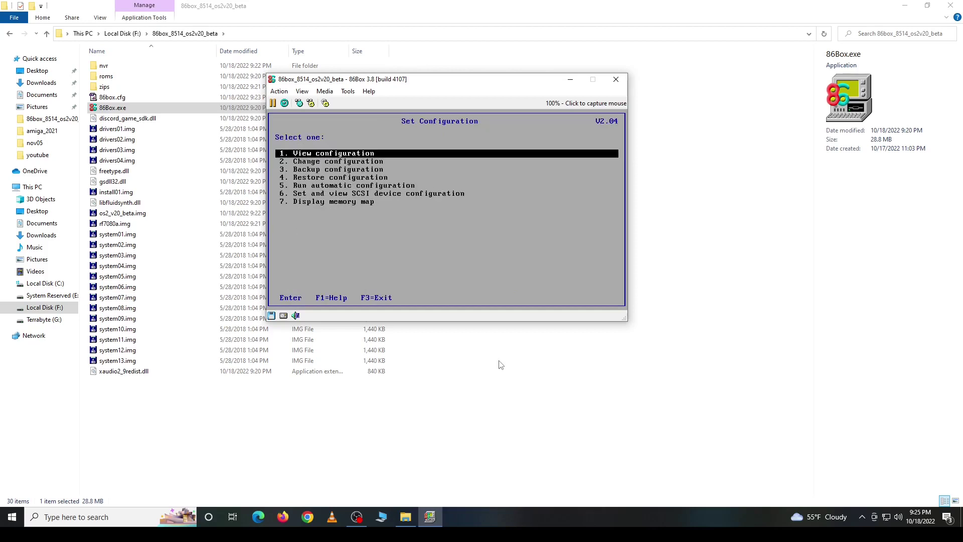
{"action": "key", "text": "F3"}
{"action": "key", "text": "F3"}
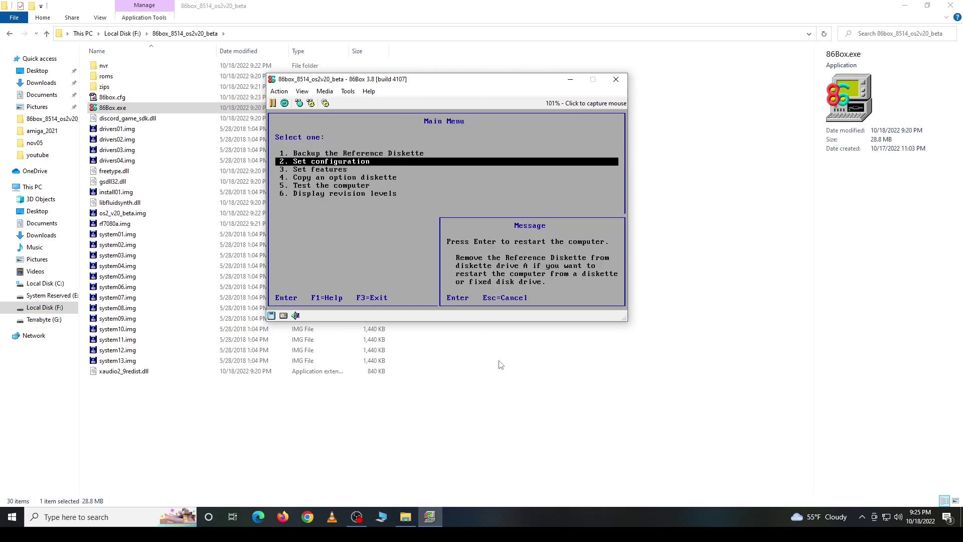
{"action": "key", "text": "Return"}
{"action": "left_click", "coordinate": [272, 316]}
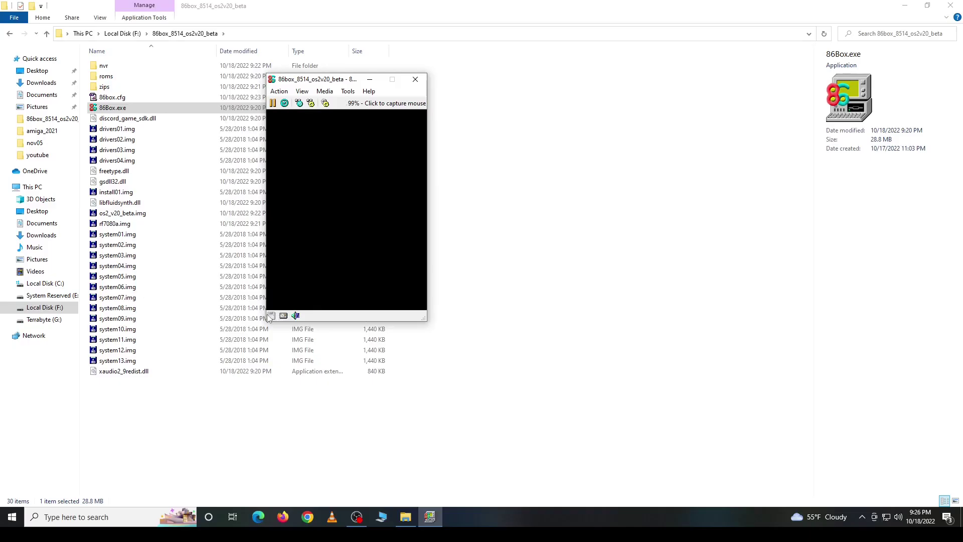
- Mount the existing image install01.img in the floppy drive to boot the OS/2 installation
{"action": "left_click", "coordinate": [271, 316]}
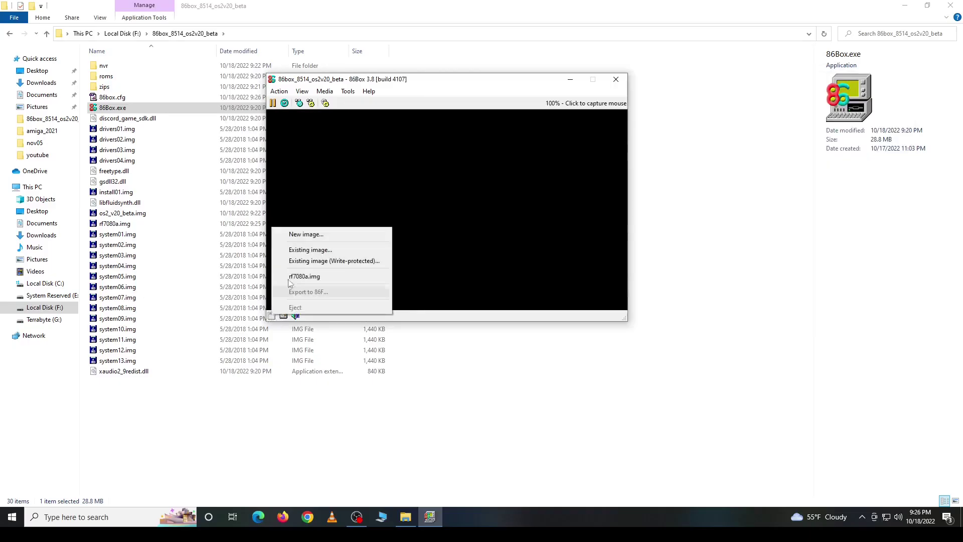
{"action": "left_click", "coordinate": [303, 249]}
{"action": "double_click", "coordinate": [394, 228]}
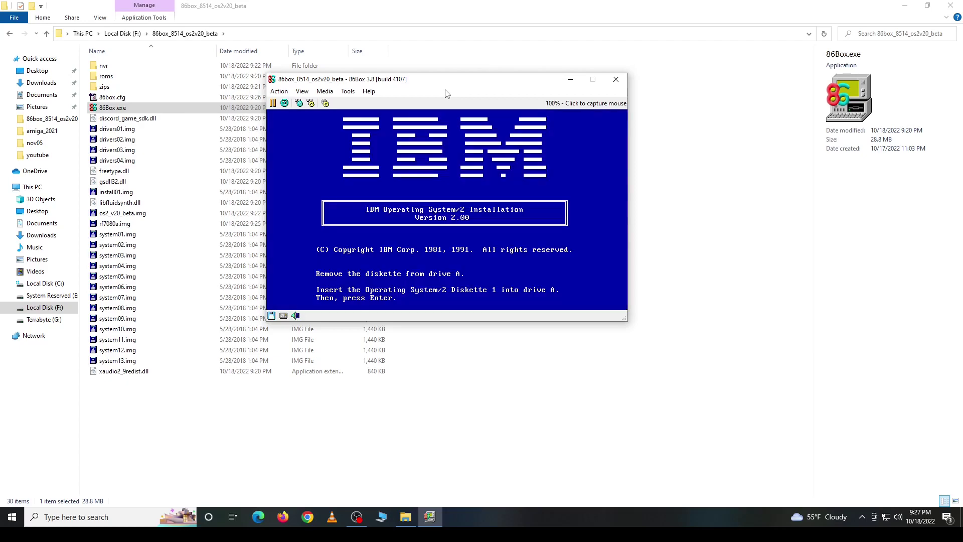
- Swap the floppy image to system01.img as Operating System/2 Diskette 1 and continue the installation
{"action": "left_click", "coordinate": [271, 314]}
{"action": "left_click", "coordinate": [321, 253]}
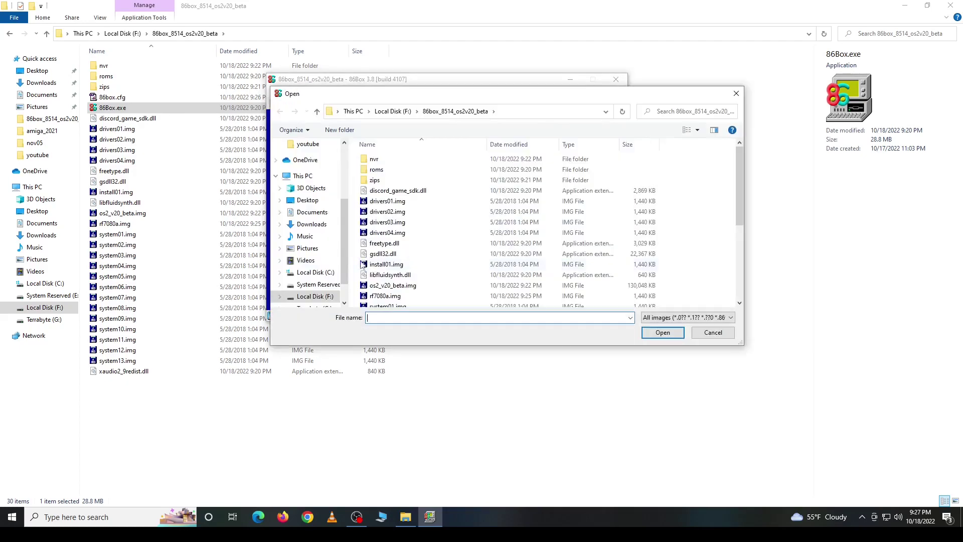
{"action": "scroll", "coordinate": [501, 225], "scroll_direction": "down", "scroll_amount": 2}
{"action": "double_click", "coordinate": [396, 249]}
{"action": "key", "text": "Return"}
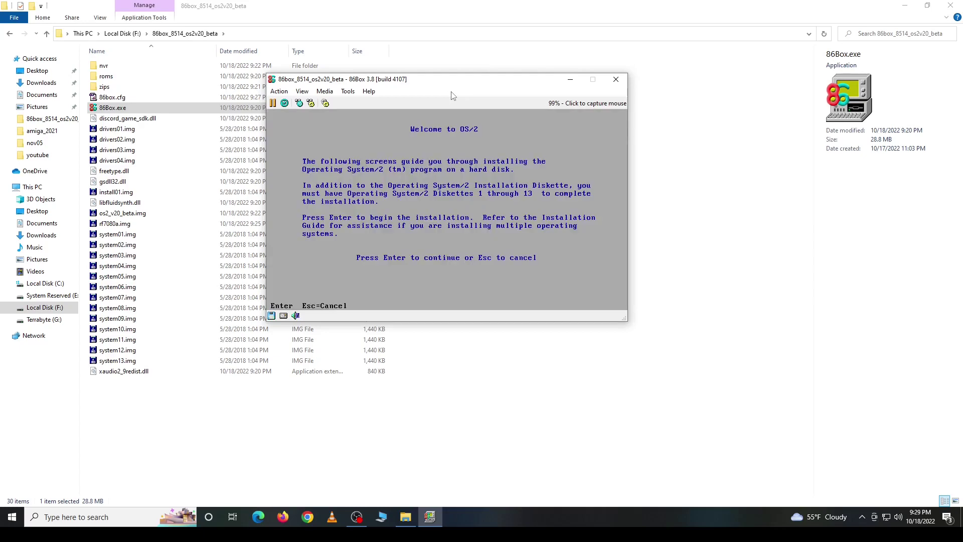
- Continue past the welcome and introduction pages, accept the predefined installation partition, and remount install01.img for the required restart
{"action": "key", "text": "Return"}
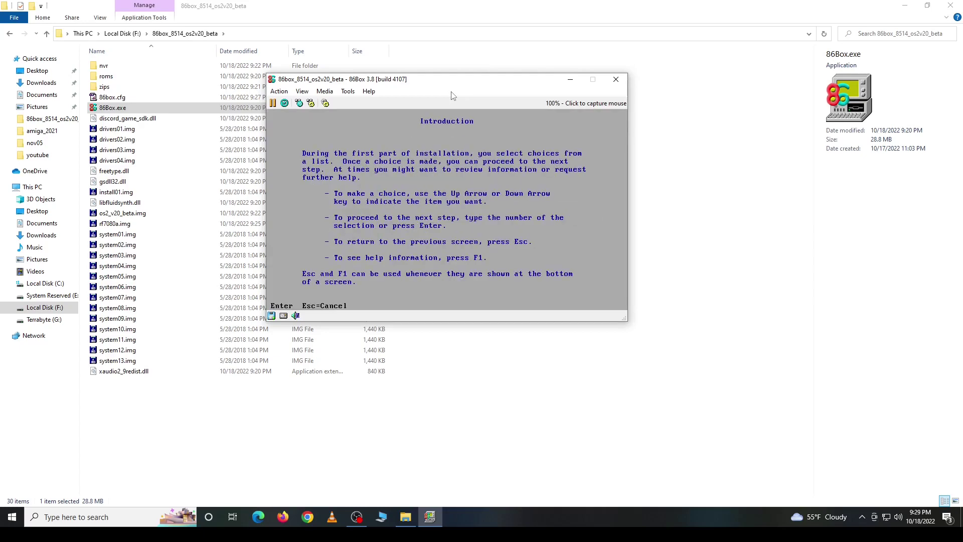
{"action": "key", "text": "Return"}
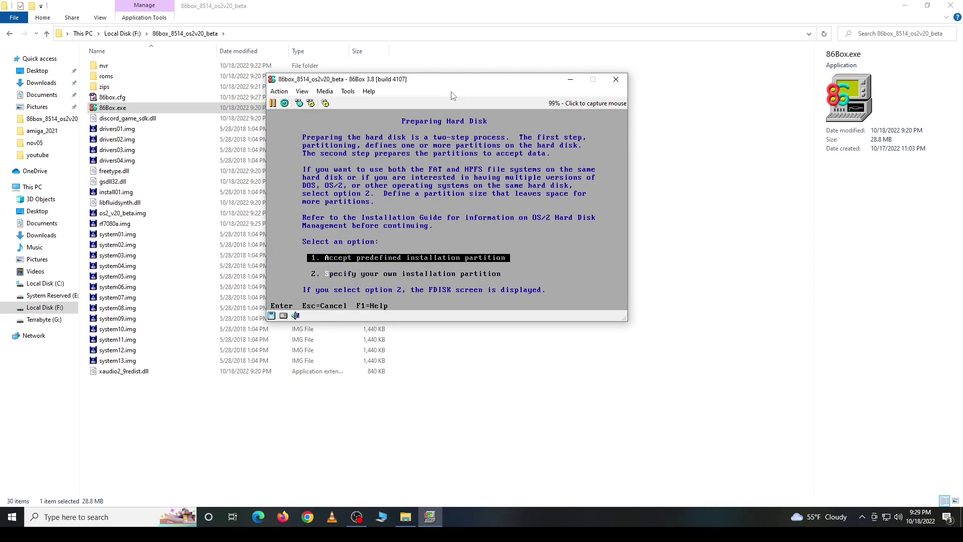
{"action": "key", "text": "Return"}
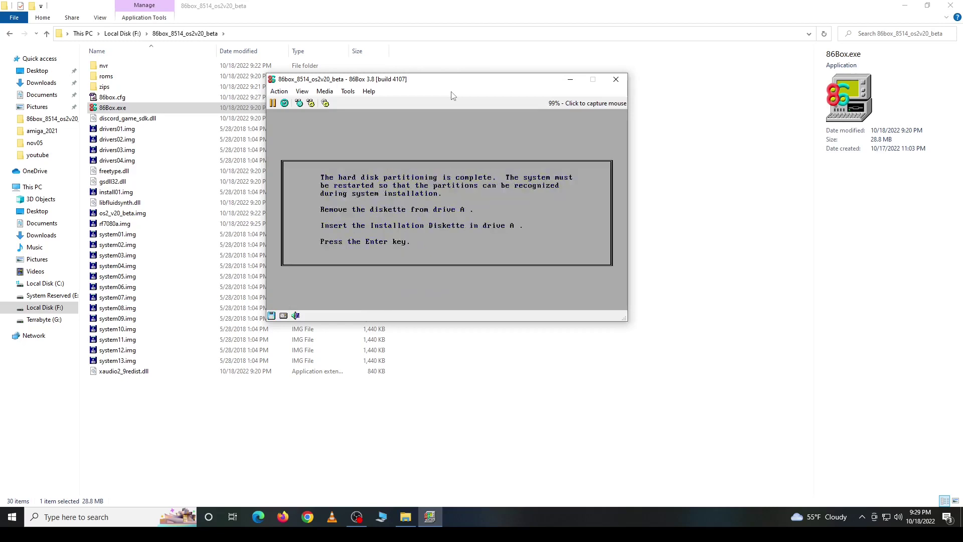
{"action": "left_click", "coordinate": [271, 315]}
{"action": "left_click", "coordinate": [307, 265]}
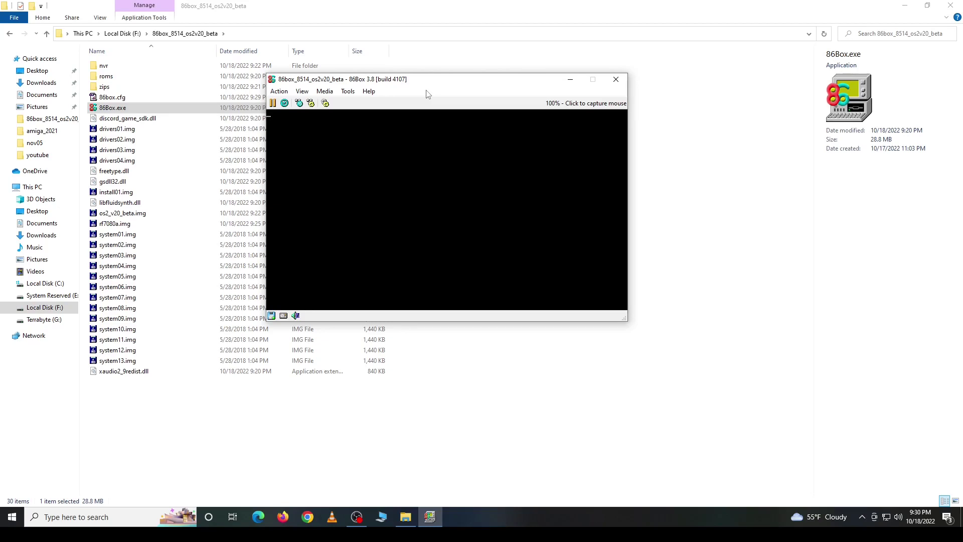
- Mount system01.img again as Diskette 1, continue the installation and accept drive C as the installation drive
{"action": "left_click", "coordinate": [271, 315]}
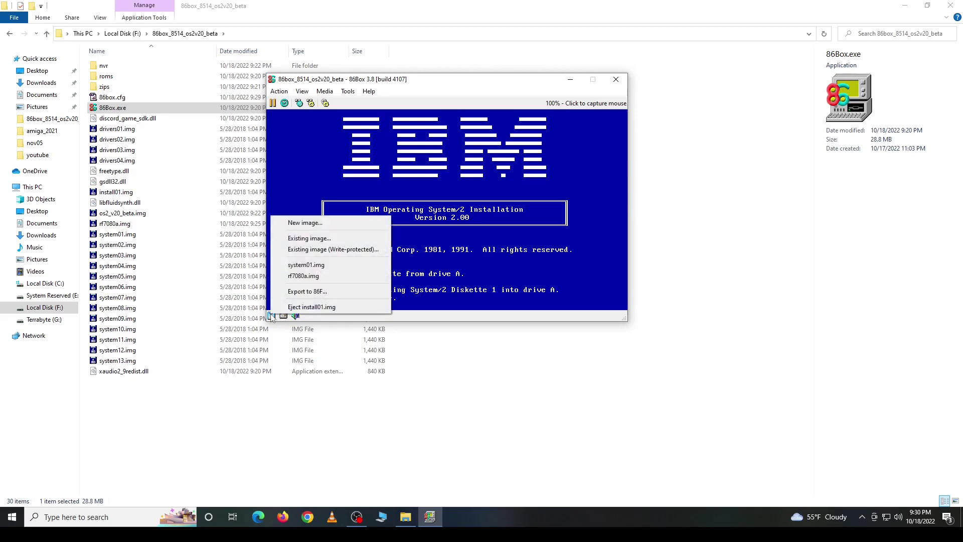
{"action": "left_click", "coordinate": [303, 264]}
{"action": "key", "text": "Return"}
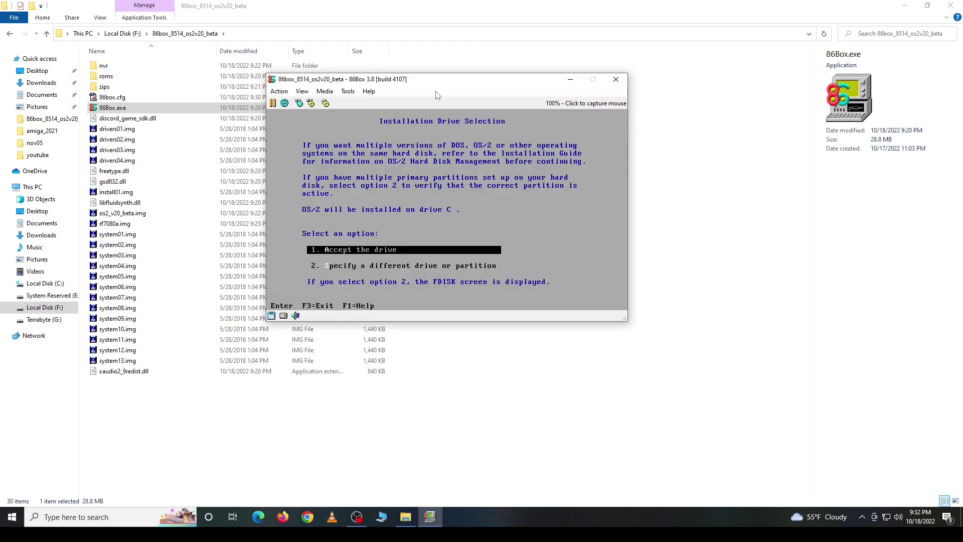
{"action": "key", "text": "Return"}
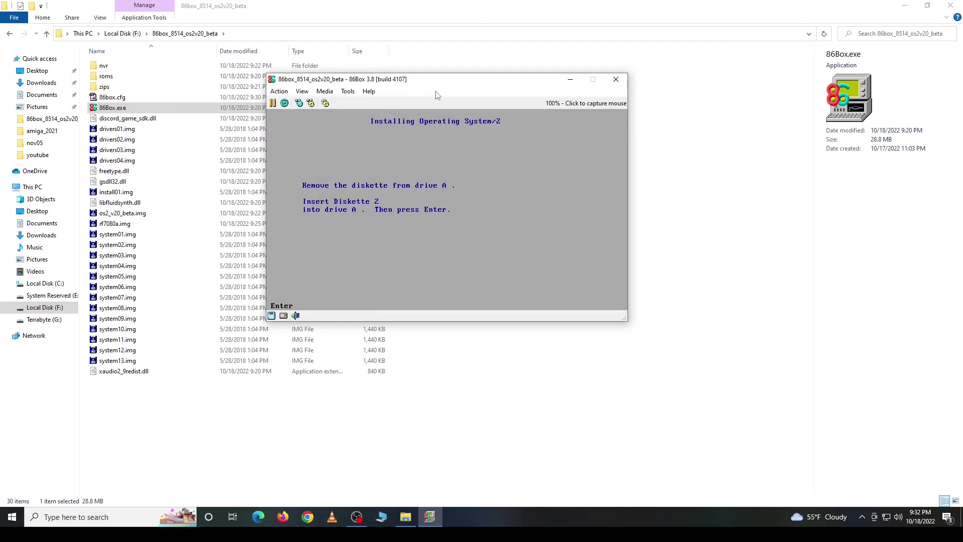
- Mount system02.img as Diskette 2, continue loading the system files and pick the second option the installer offers
{"action": "left_click", "coordinate": [271, 315]}
{"action": "left_click", "coordinate": [317, 240]}
{"action": "scroll", "coordinate": [397, 282], "scroll_direction": "down", "scroll_amount": 1}
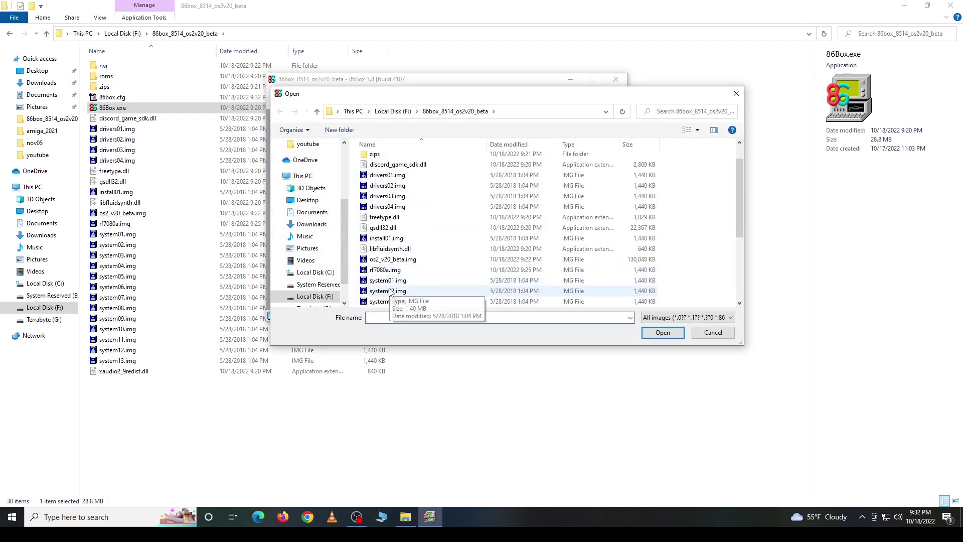
{"action": "double_click", "coordinate": [394, 285]}
{"action": "key", "text": "Return"}
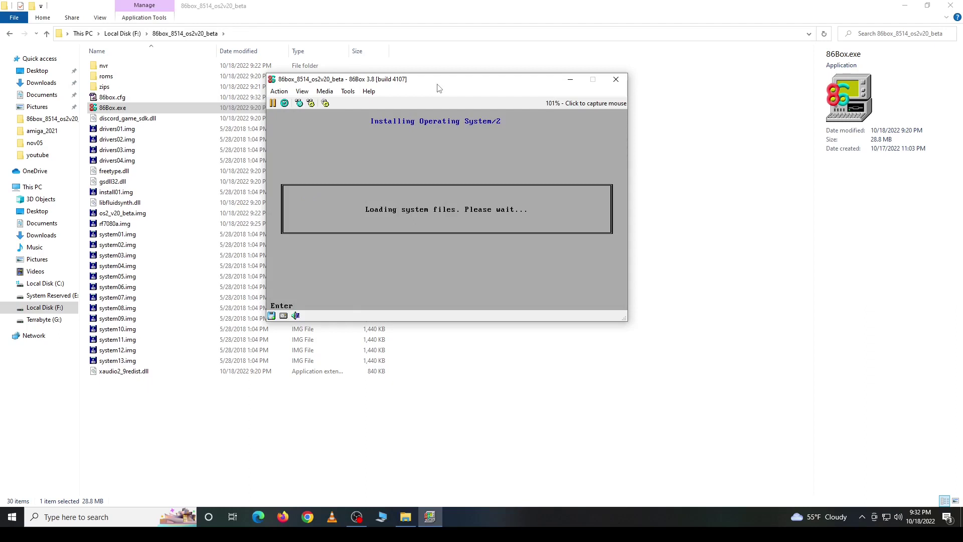
{"action": "key", "text": "Down"}
{"action": "key", "text": "Return"}
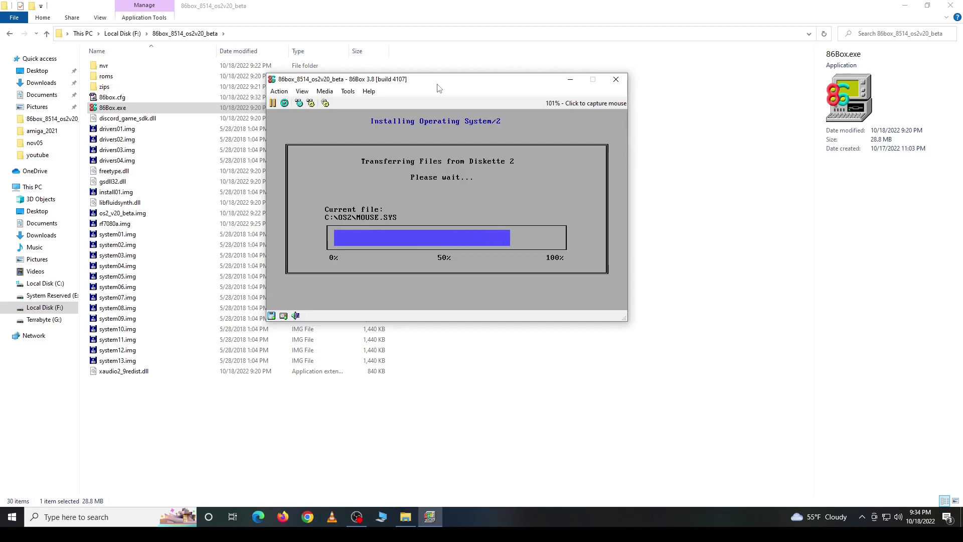
- Mount system03.img in the floppy drive as Diskette 3 and continue the file transfer
{"action": "left_click", "coordinate": [283, 316]}
{"action": "scroll", "coordinate": [401, 298], "scroll_direction": "down", "scroll_amount": 3}
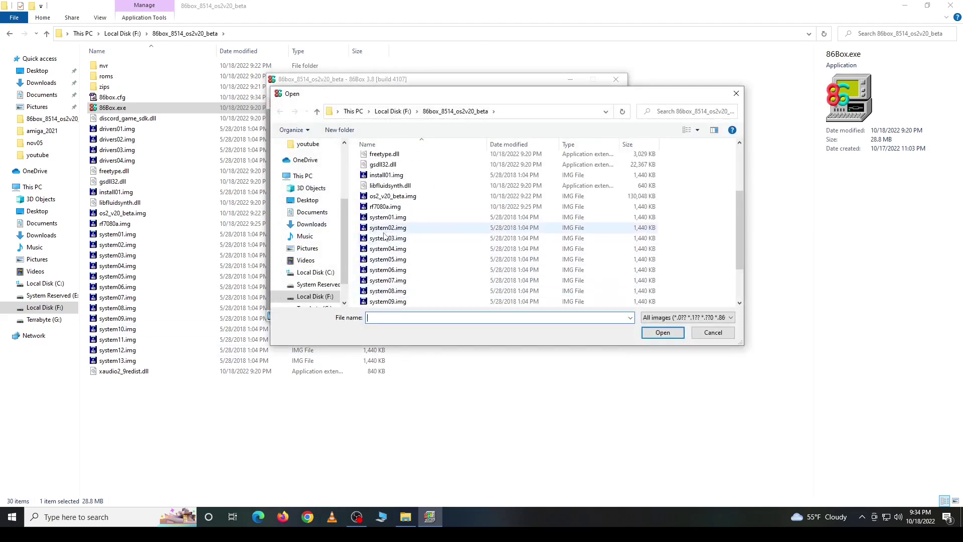
{"action": "double_click", "coordinate": [387, 243]}
{"action": "key", "text": "Return"}
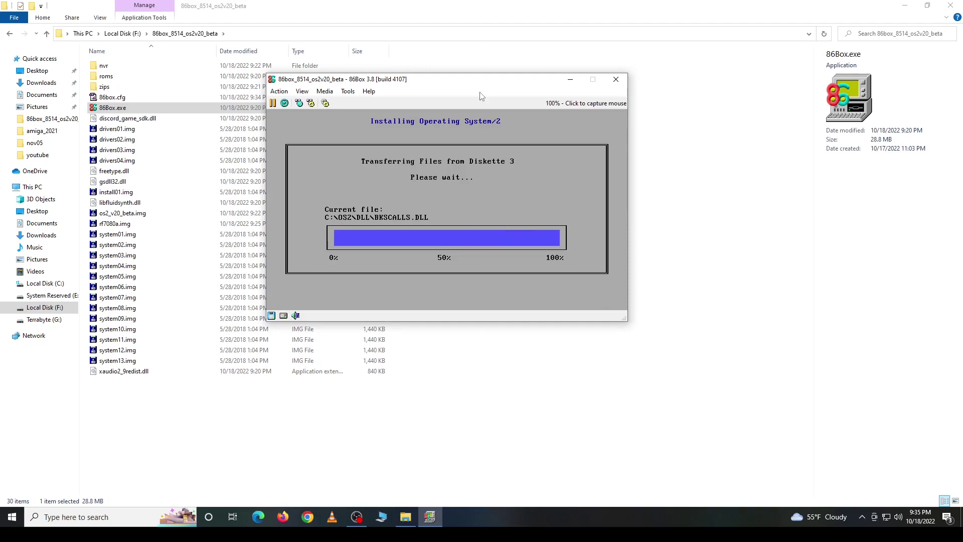
- Replace the floppy image with system04.img as Diskette 4 and continue the file transfer
{"action": "left_click", "coordinate": [280, 316]}
{"action": "left_click", "coordinate": [341, 336]}
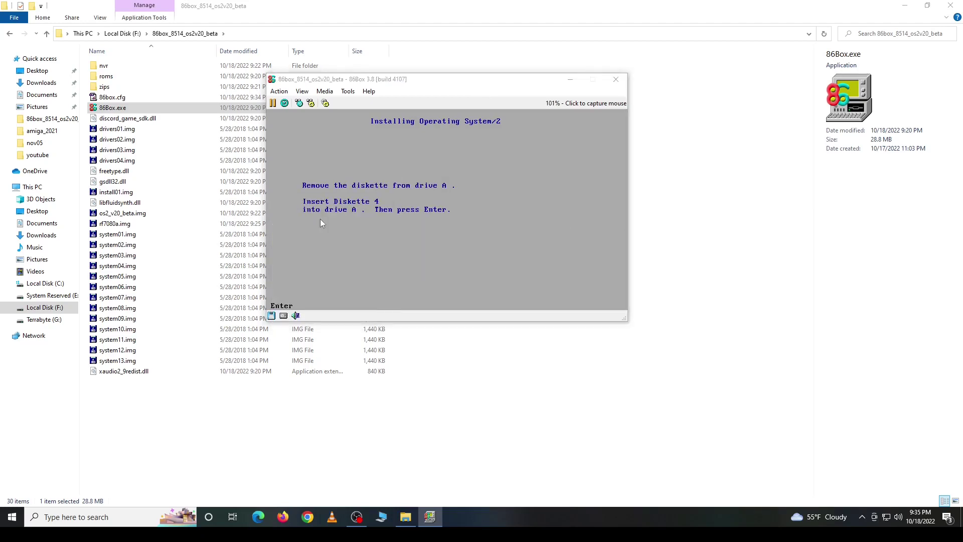
{"action": "left_click", "coordinate": [383, 250]}
{"action": "double_click", "coordinate": [383, 254]}
{"action": "key", "text": "Return"}
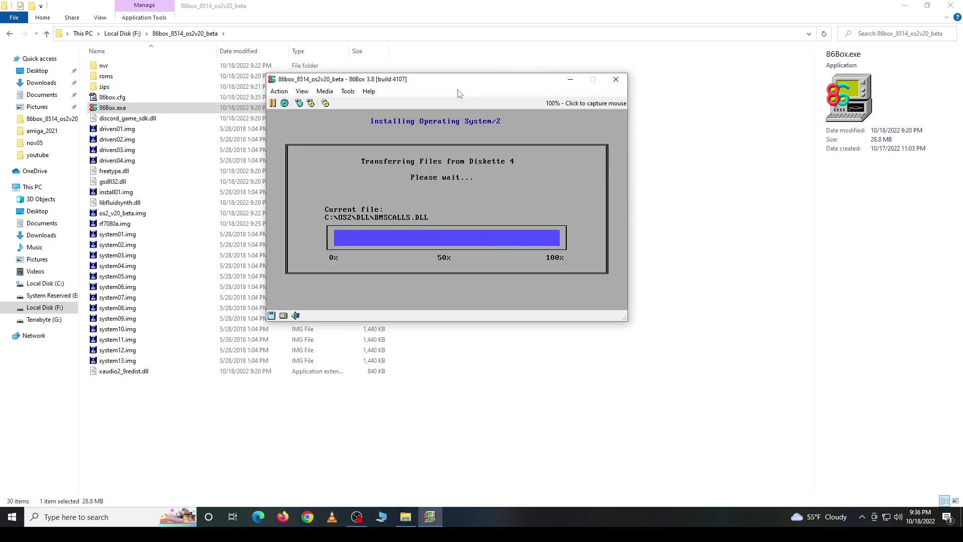
- Reinsert install01.img as the Installation Diskette, then restart with the floppy drive emptied to reach the graphical setup
{"action": "left_click", "coordinate": [271, 315]}
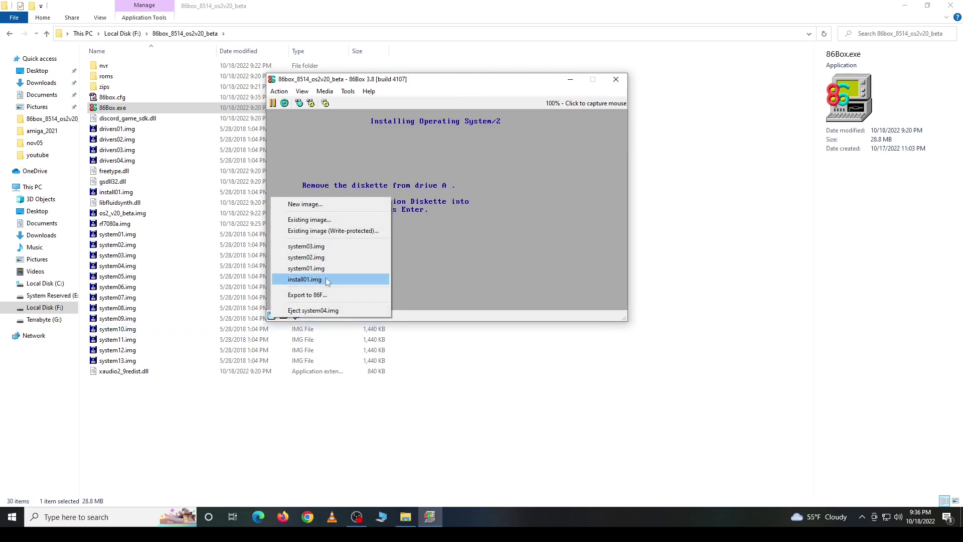
{"action": "left_click", "coordinate": [301, 399]}
{"action": "key", "text": "Return"}
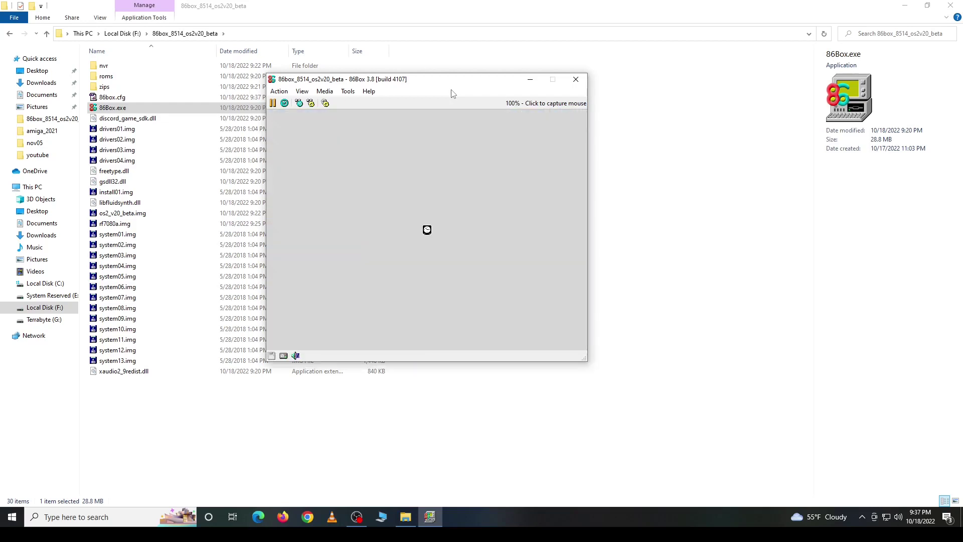
- Choose to install all features in OS/2 Setup and Installation and accept the system configuration as listed
{"action": "left_click", "coordinate": [418, 231]}
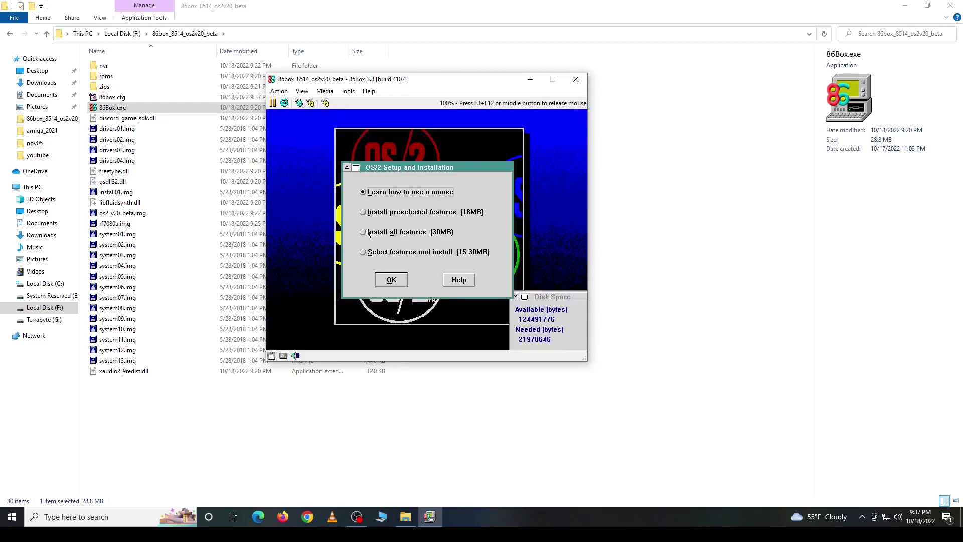
{"action": "left_click", "coordinate": [365, 232]}
{"action": "left_click", "coordinate": [391, 280]}
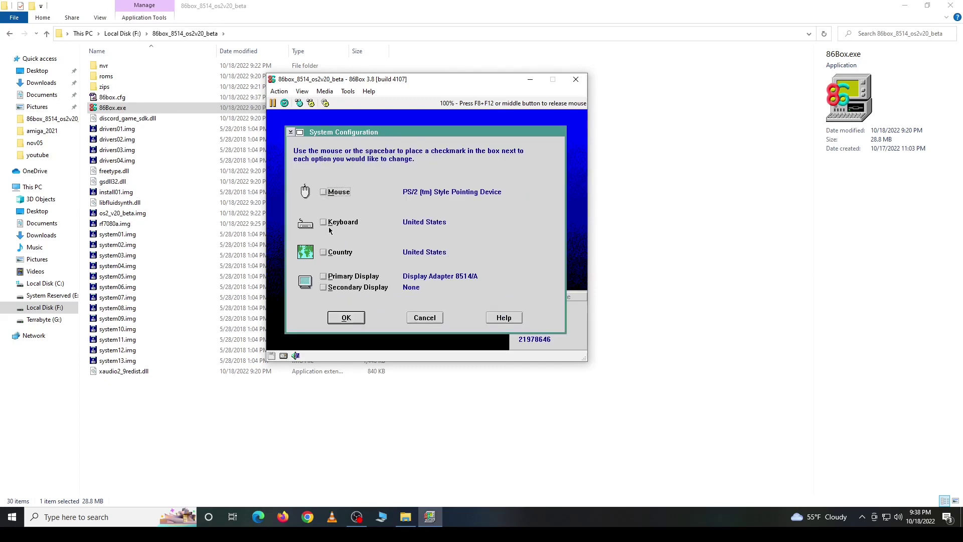
{"action": "left_click", "coordinate": [334, 320]}
{"action": "left_click", "coordinate": [368, 256]}
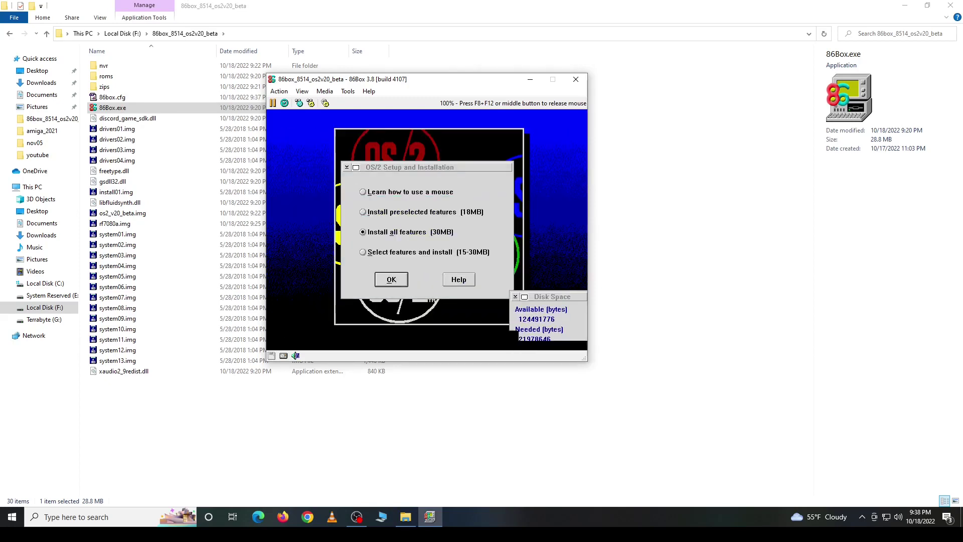
- Release the captured mouse, mount system05.img as diskette 5 and continue transferring files to the hard disk
{"action": "key", "text": "F8+F12"}
{"action": "left_click", "coordinate": [272, 355]}
{"action": "left_click", "coordinate": [305, 260]}
{"action": "scroll", "coordinate": [386, 226], "scroll_direction": "down", "scroll_amount": 4}
{"action": "left_click", "coordinate": [386, 263]}
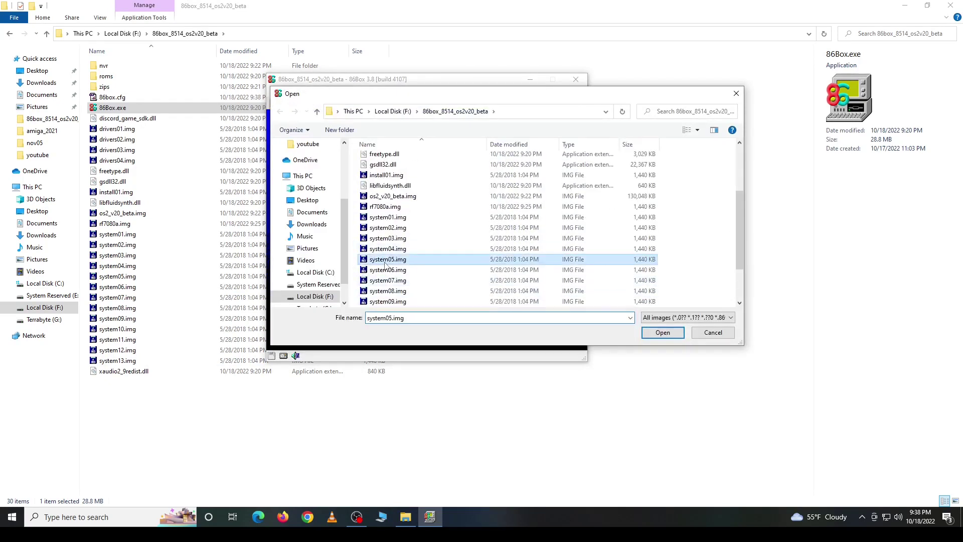
{"action": "left_click", "coordinate": [660, 333]}
{"action": "key", "text": "Return"}
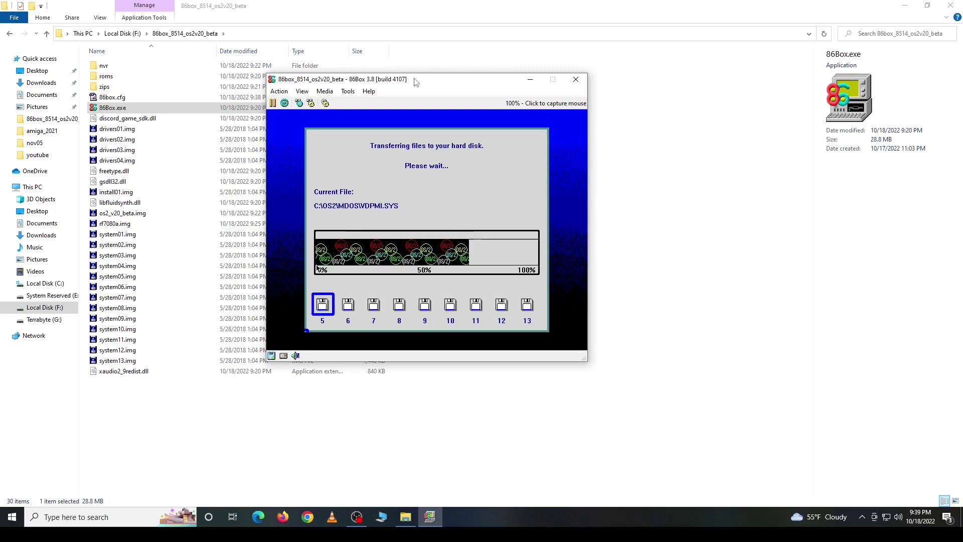
- Mount system06.img as diskette 6 and continue transferring files to the hard disk
{"action": "left_click", "coordinate": [270, 355]}
{"action": "left_click", "coordinate": [295, 256]}
{"action": "double_click", "coordinate": [366, 229]}
{"action": "key", "text": "Return"}
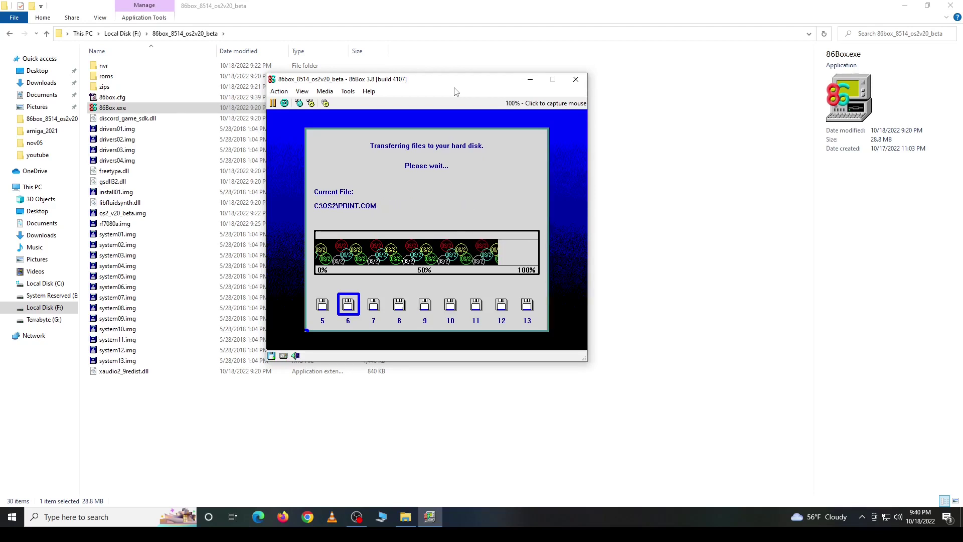
- Swap the floppy image to system07.img for the diskette 7 request
{"action": "left_click", "coordinate": [272, 355]}
{"action": "left_click", "coordinate": [317, 260]}
{"action": "double_click", "coordinate": [394, 279]}
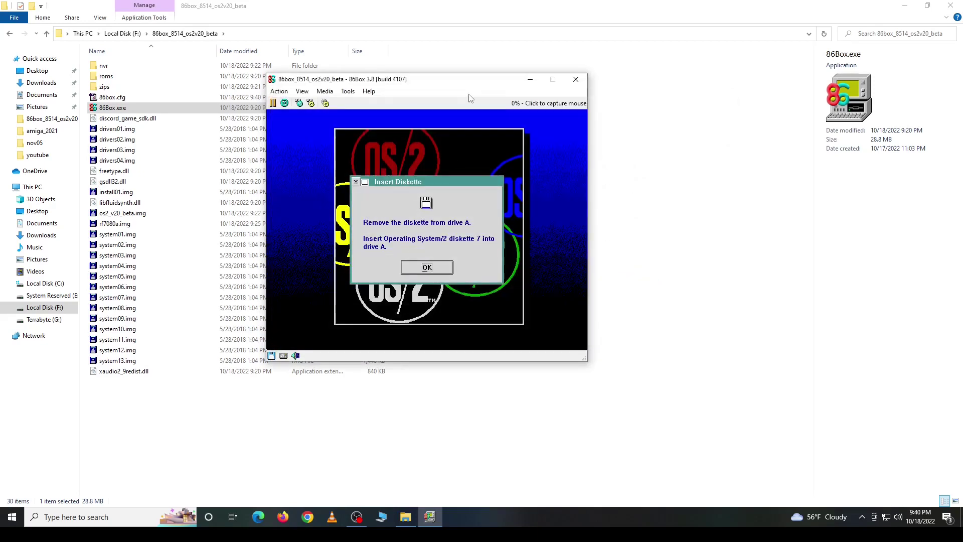
- Continue the transfer from diskette 7, mount system08.img as diskette 8 and resume copying files to the hard disk
{"action": "key", "text": "Return"}
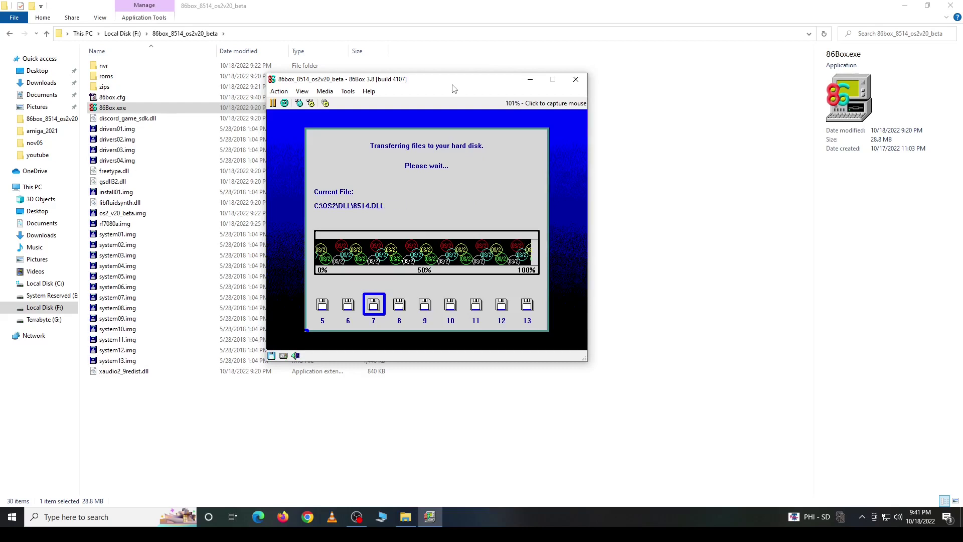
{"action": "left_click", "coordinate": [271, 355]}
{"action": "left_click", "coordinate": [305, 314]}
{"action": "left_click", "coordinate": [387, 242]}
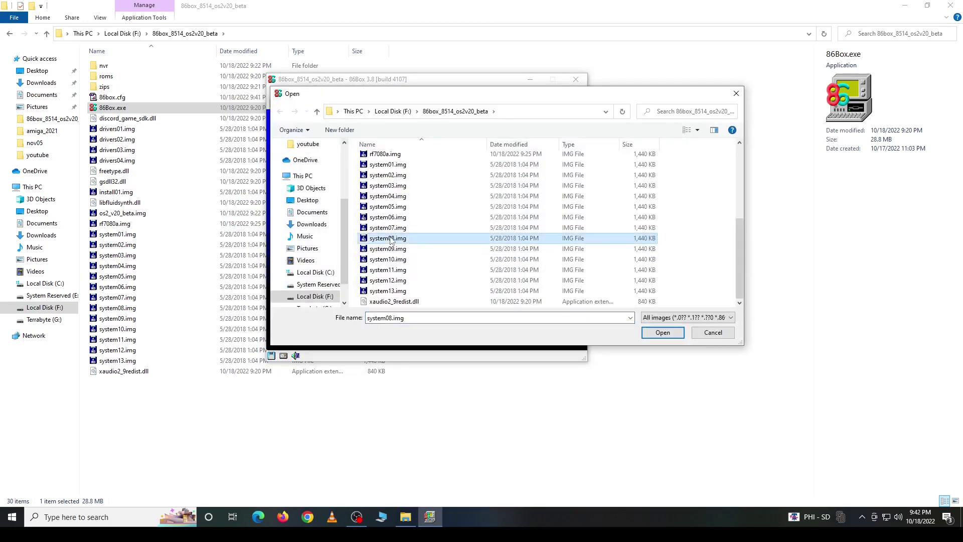
{"action": "key", "text": "Return"}
{"action": "key", "text": "Return"}
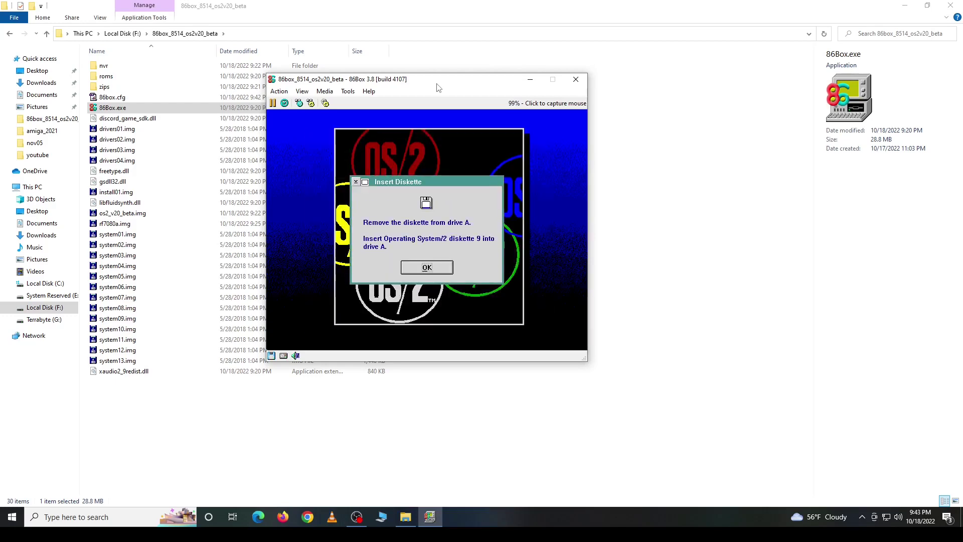
- Mount system09.img as diskette 9 and continue transferring files to the hard disk
{"action": "left_click", "coordinate": [272, 356]}
{"action": "left_click", "coordinate": [320, 257]}
{"action": "double_click", "coordinate": [391, 272]}
{"action": "key", "text": "Return"}
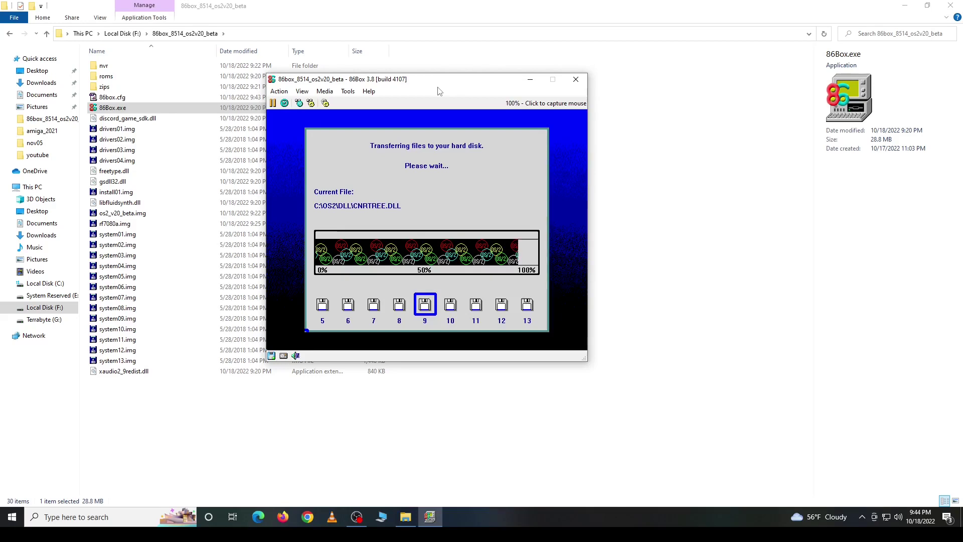
- Mount system10.img as diskette 10 and continue transferring files to the hard disk
{"action": "left_click", "coordinate": [271, 356]}
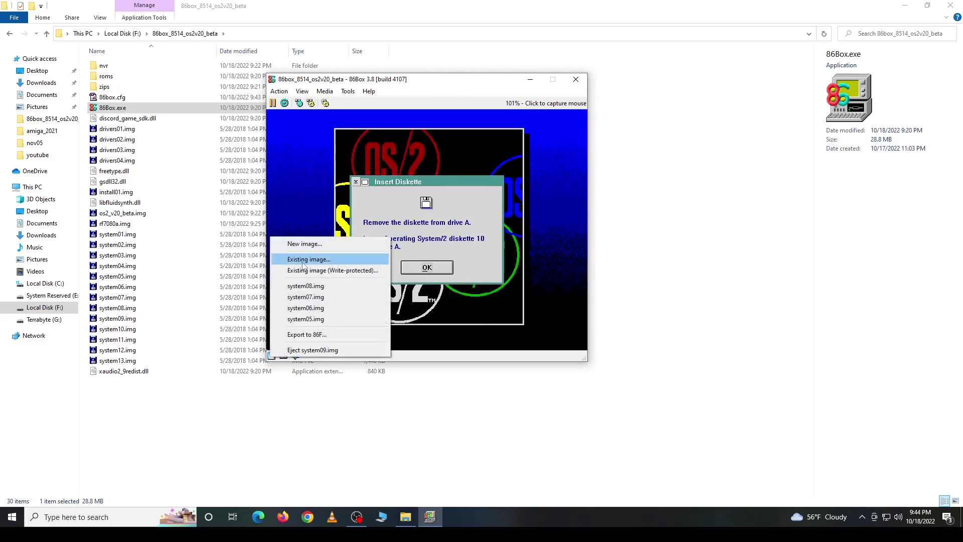
{"action": "left_click", "coordinate": [323, 379]}
{"action": "scroll", "coordinate": [437, 291], "scroll_direction": "down", "scroll_amount": 3}
{"action": "double_click", "coordinate": [391, 261]}
{"action": "key", "text": "Return"}
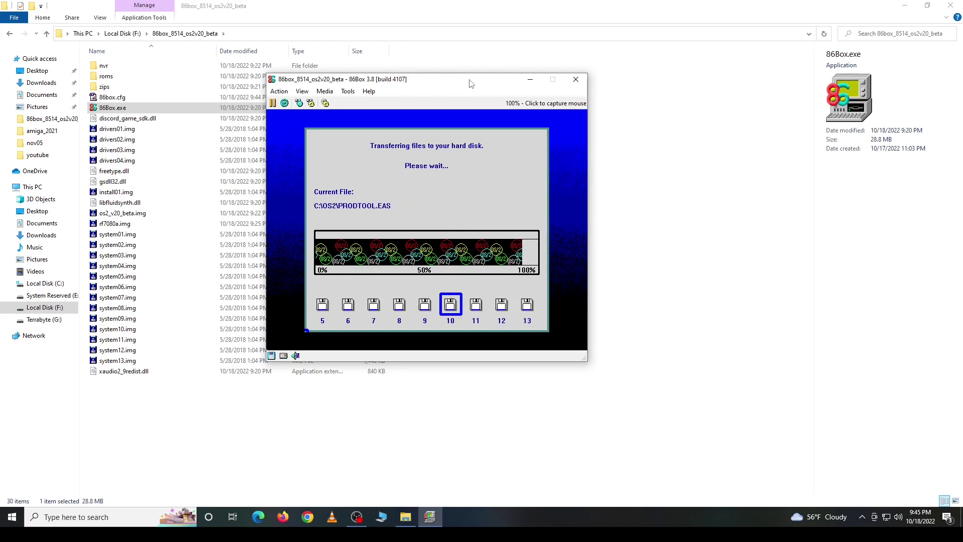
- Mount system11.img as diskette 11 and continue transferring files to the hard disk
{"action": "left_click", "coordinate": [272, 355]}
{"action": "left_click", "coordinate": [301, 259]}
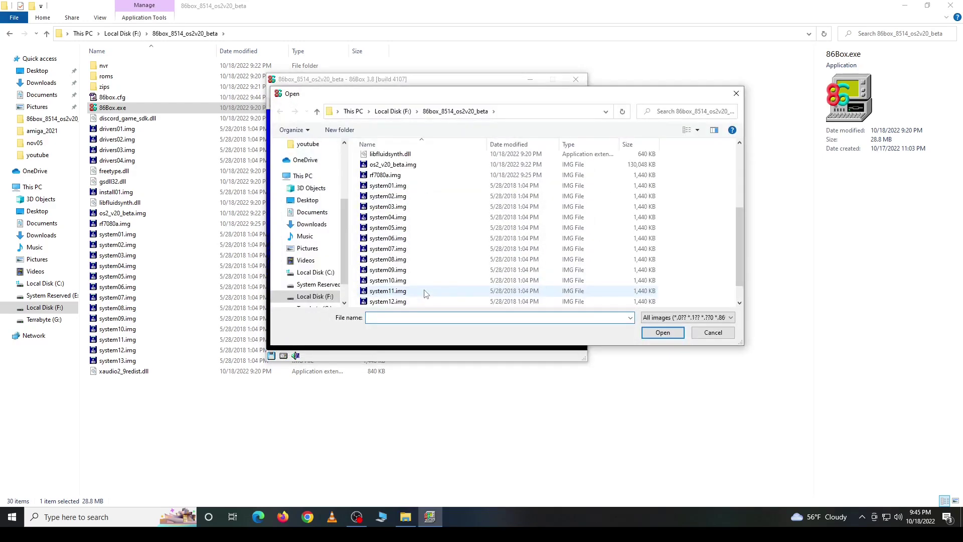
{"action": "double_click", "coordinate": [423, 292]}
{"action": "key", "text": "Return"}
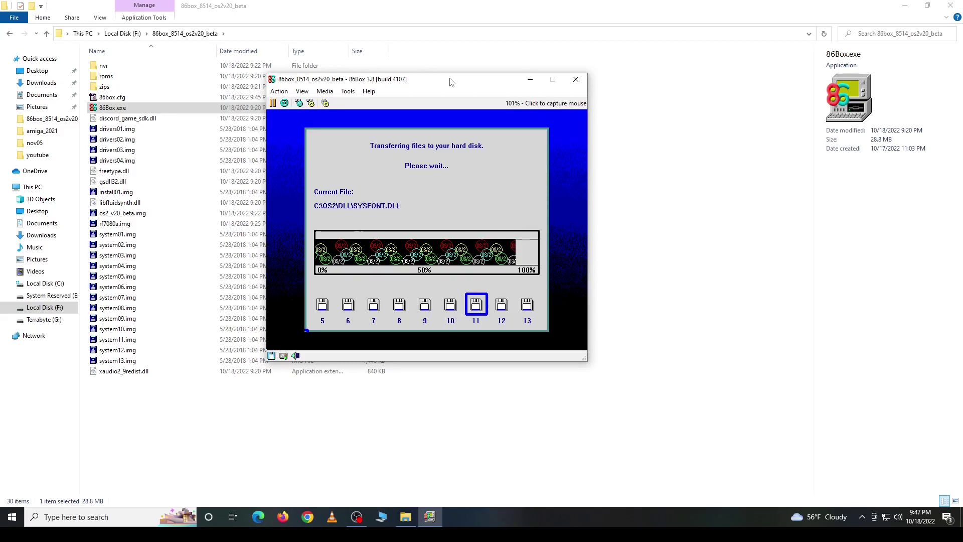
- Mount system12.img as diskette 12 and continue transferring files to the hard disk
{"action": "left_click", "coordinate": [272, 355]}
{"action": "left_click", "coordinate": [311, 258]}
{"action": "double_click", "coordinate": [351, 281]}
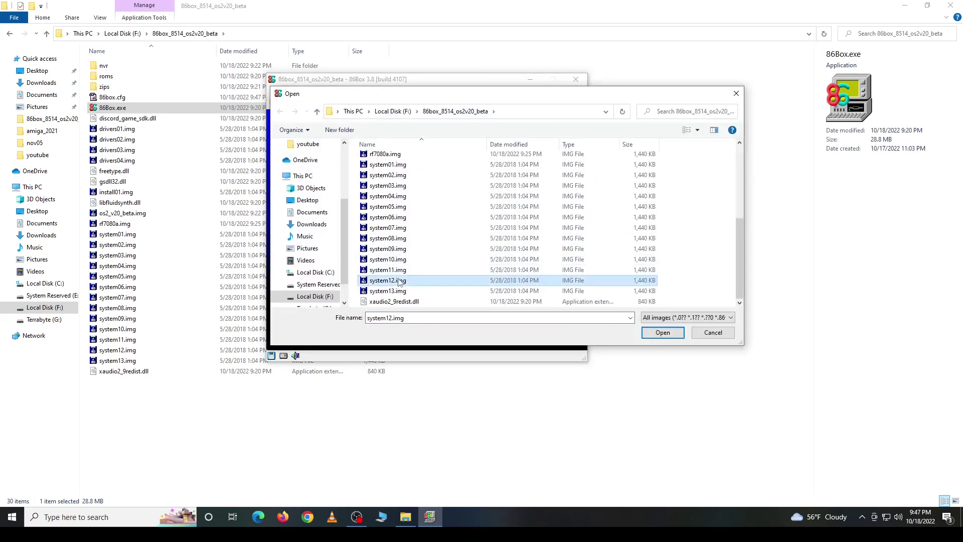
{"action": "key", "text": "Return"}
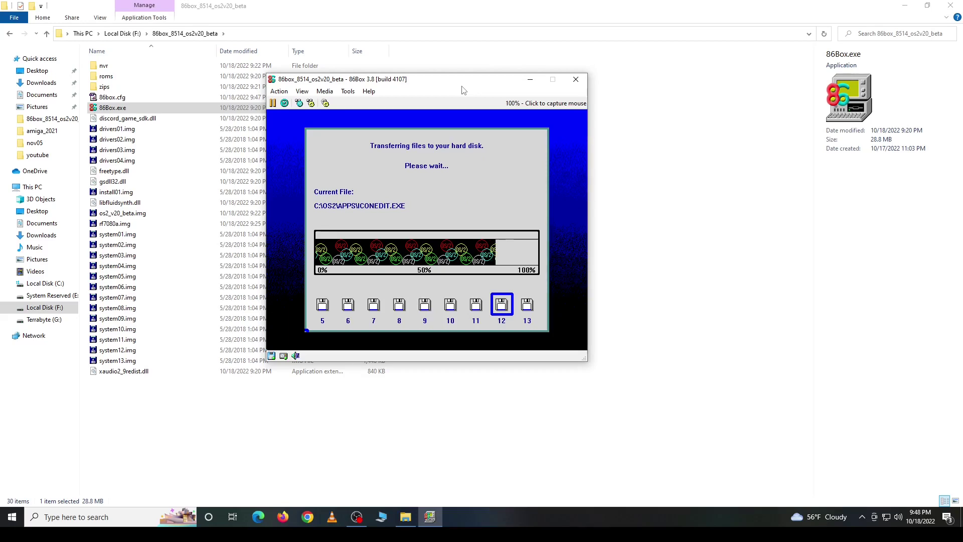
- Mount system13.img as diskette 13 and continue transferring files to the hard disk
{"action": "left_click", "coordinate": [270, 356]}
{"action": "left_click", "coordinate": [301, 257]}
{"action": "double_click", "coordinate": [380, 292]}
{"action": "key", "text": "Return"}
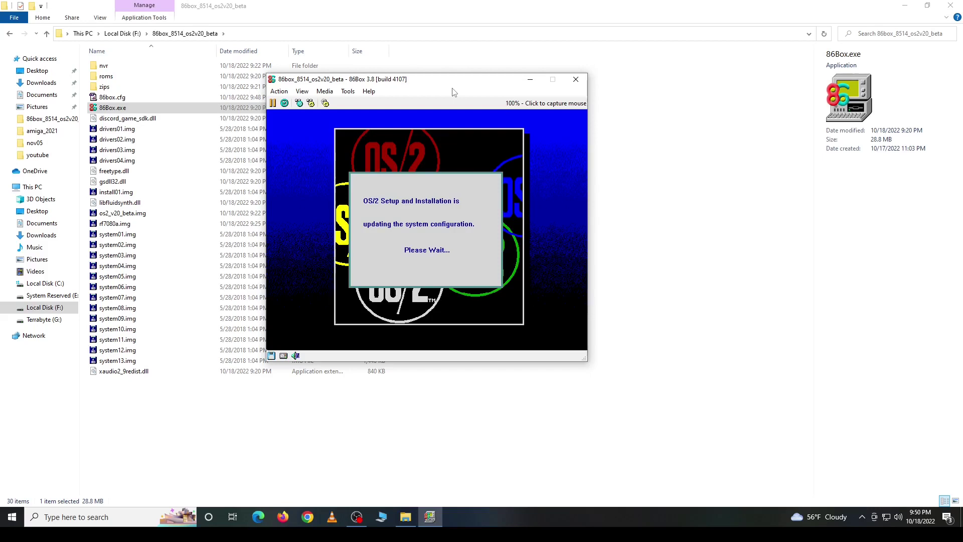
- Accept the Advanced Options with nothing checked, eject the floppy image from drive A and restart the system
{"action": "left_click", "coordinate": [358, 274]}
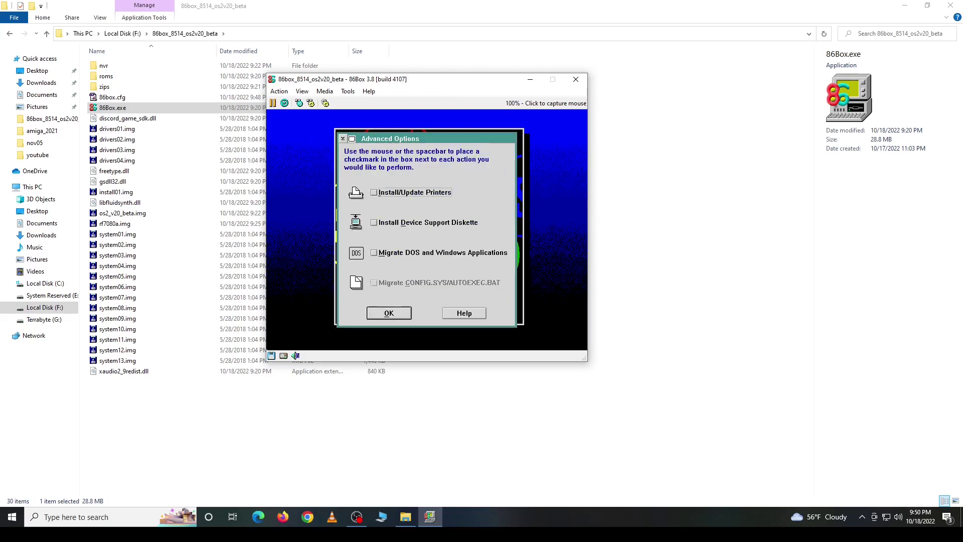
{"action": "left_click", "coordinate": [377, 317]}
{"action": "middle_click", "coordinate": [318, 310]}
{"action": "left_click", "coordinate": [271, 355]}
{"action": "left_click", "coordinate": [292, 347]}
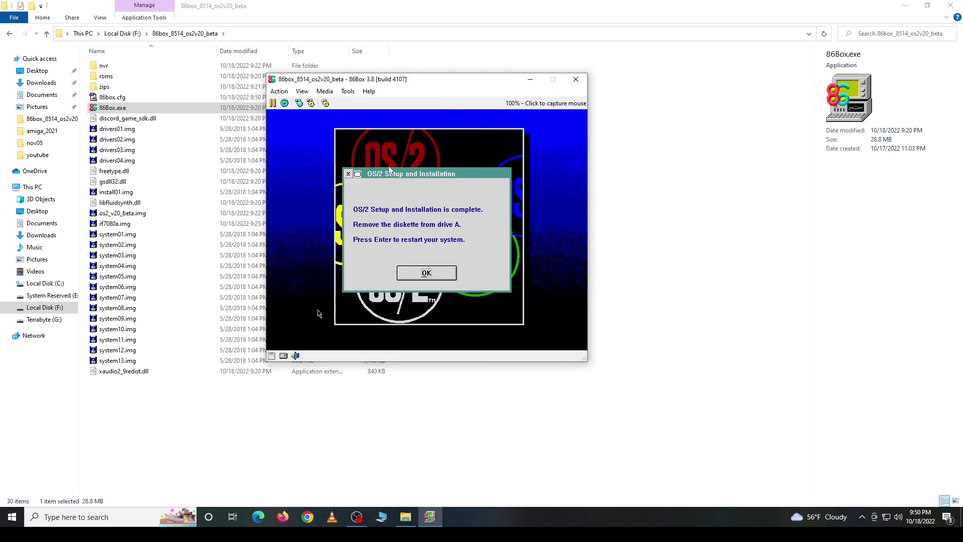
{"action": "key", "text": "Return"}
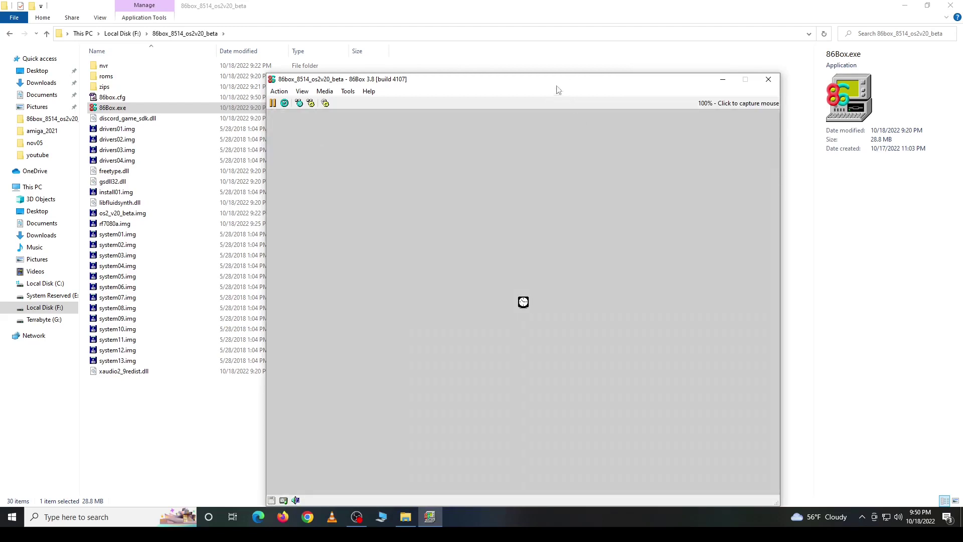
- Reposition the emulator window so it fits fully on the host screen and exit the OS/2 Tutorial
{"action": "left_click_drag", "start_coordinate": [550, 82], "coordinate": [489, 37]}
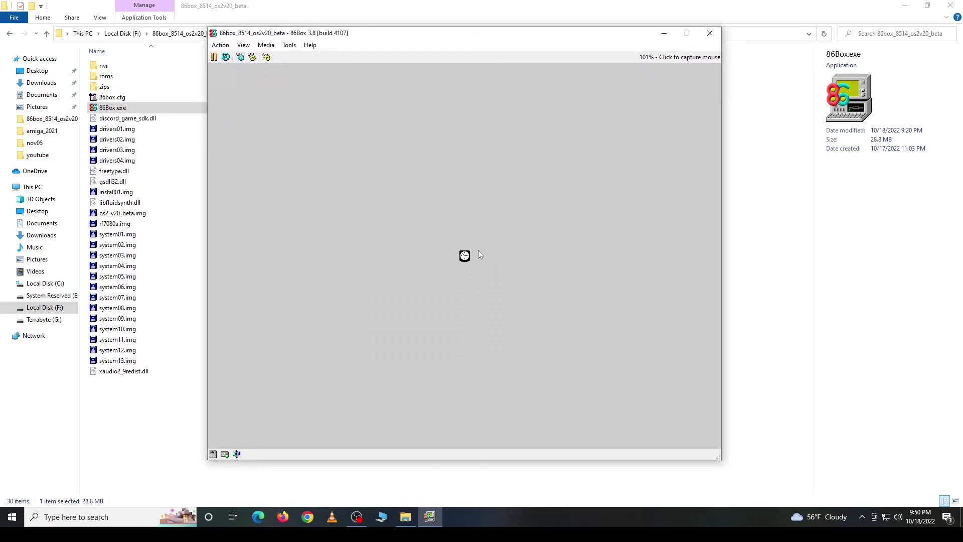
{"action": "left_click", "coordinate": [464, 256]}
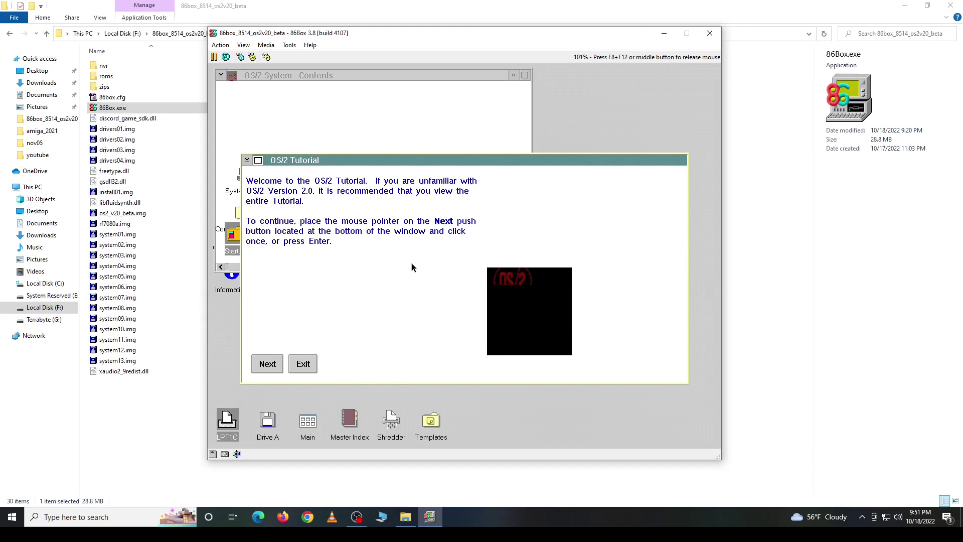
{"action": "left_click", "coordinate": [305, 364]}
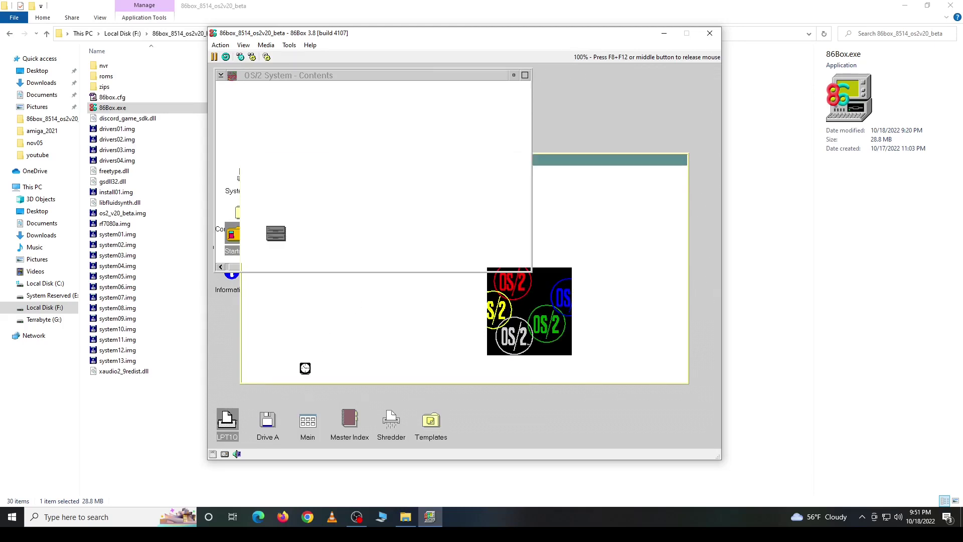
- Arrange the icons in the OS/2 System folder, move its window toward the desktop's middle and shrink it around the icons
{"action": "right_click", "coordinate": [364, 155]}
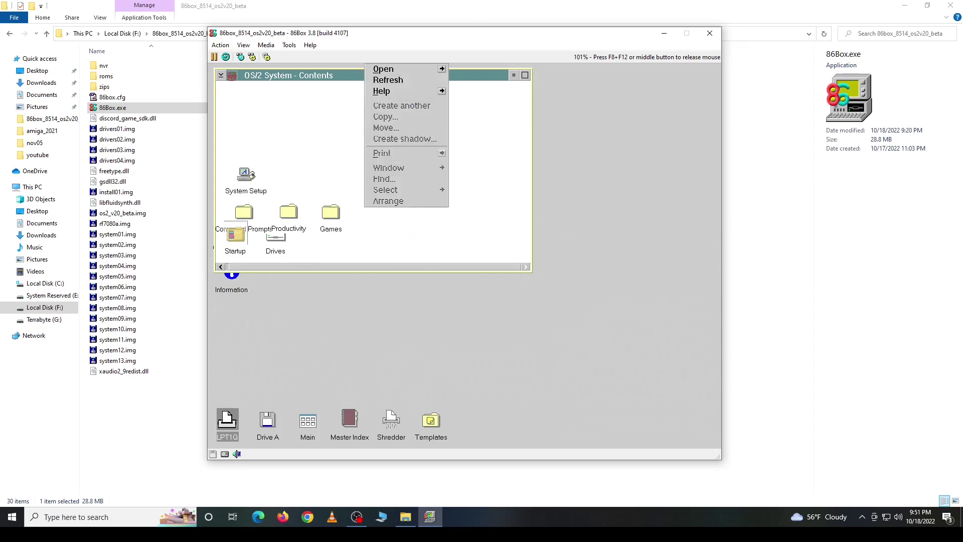
{"action": "left_click", "coordinate": [396, 201]}
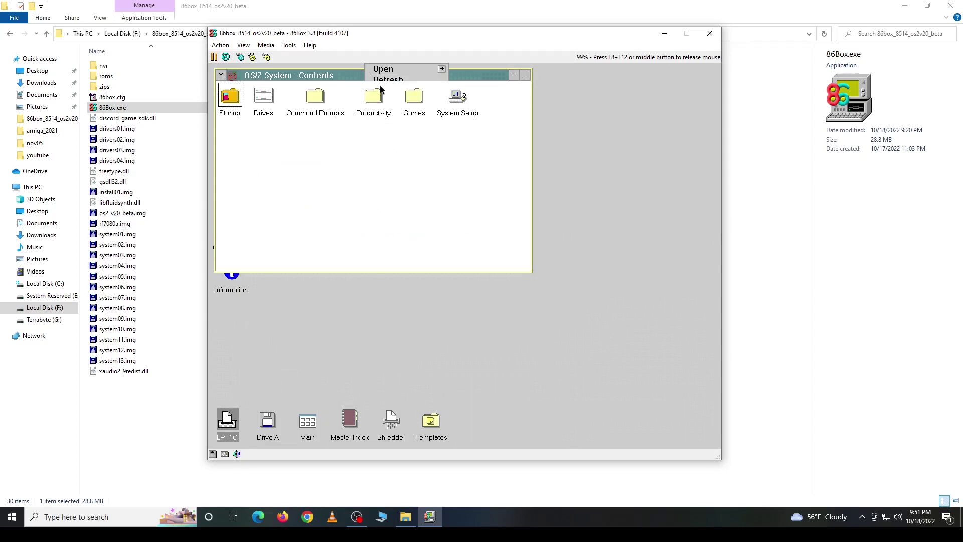
{"action": "left_click_drag", "start_coordinate": [441, 129], "coordinate": [423, 130]}
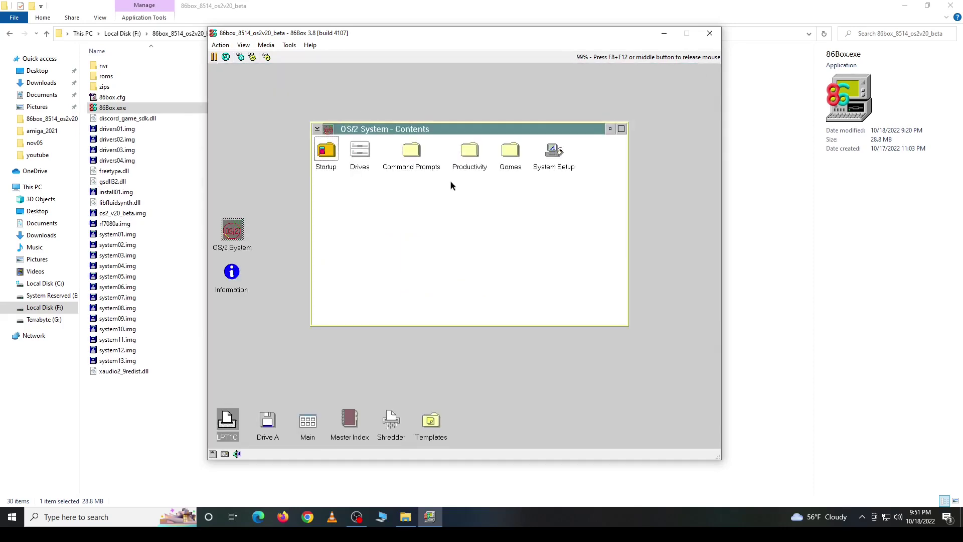
{"action": "left_click_drag", "start_coordinate": [628, 326], "coordinate": [613, 187]}
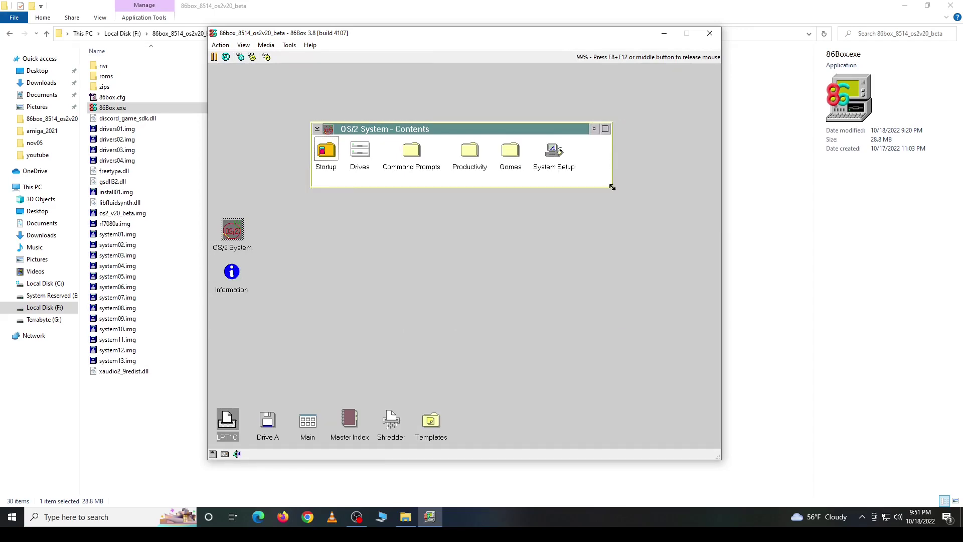